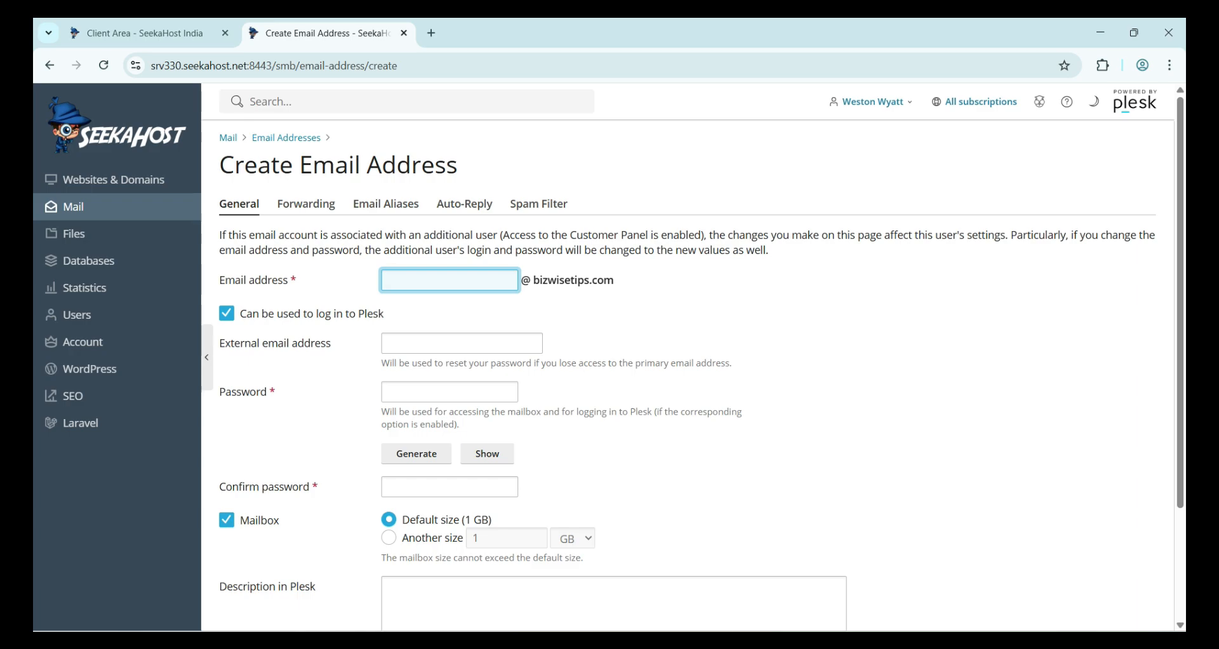
# - Name the new address 'testing' and keep 'Can be used to log in to Plesk' enabled
pyautogui.write('testing')
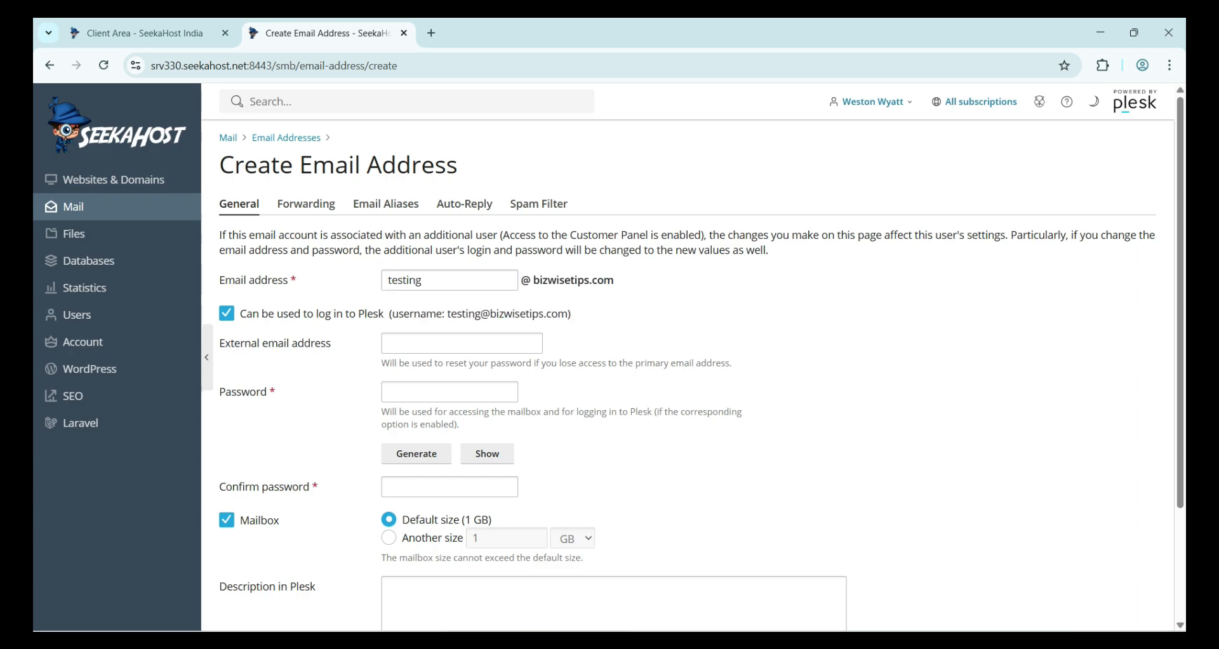
pyautogui.moveTo(240, 313); pyautogui.dragTo(572, 313)
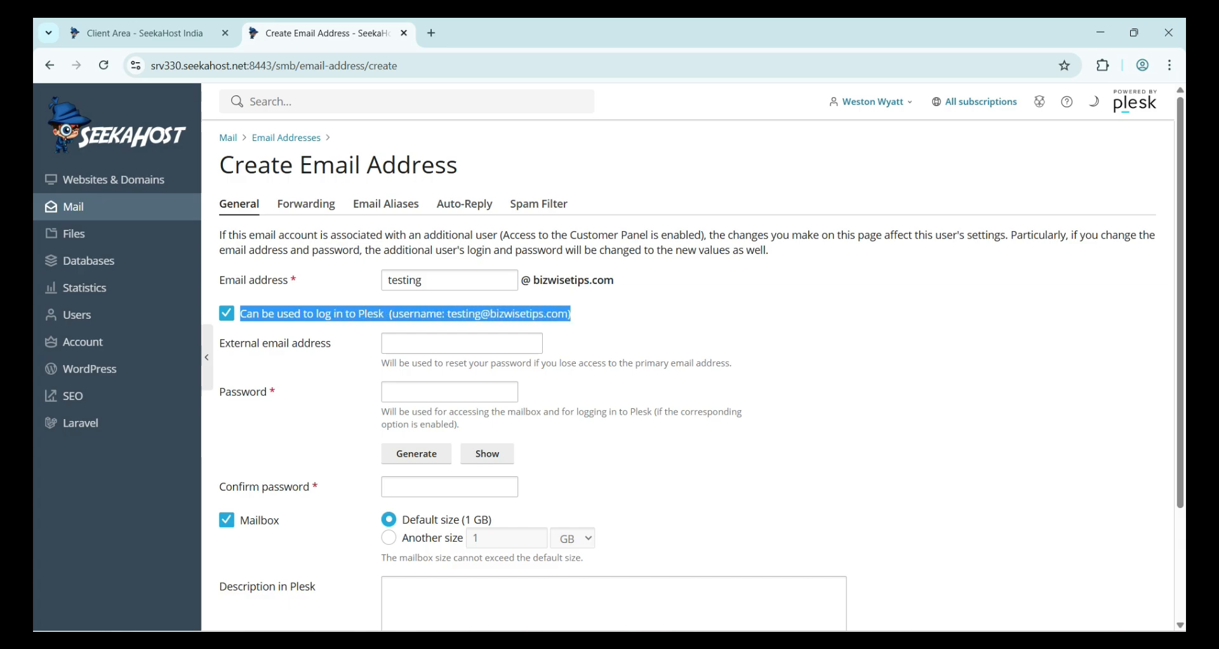
pyautogui.click(578, 314)
pyautogui.click(226, 313)
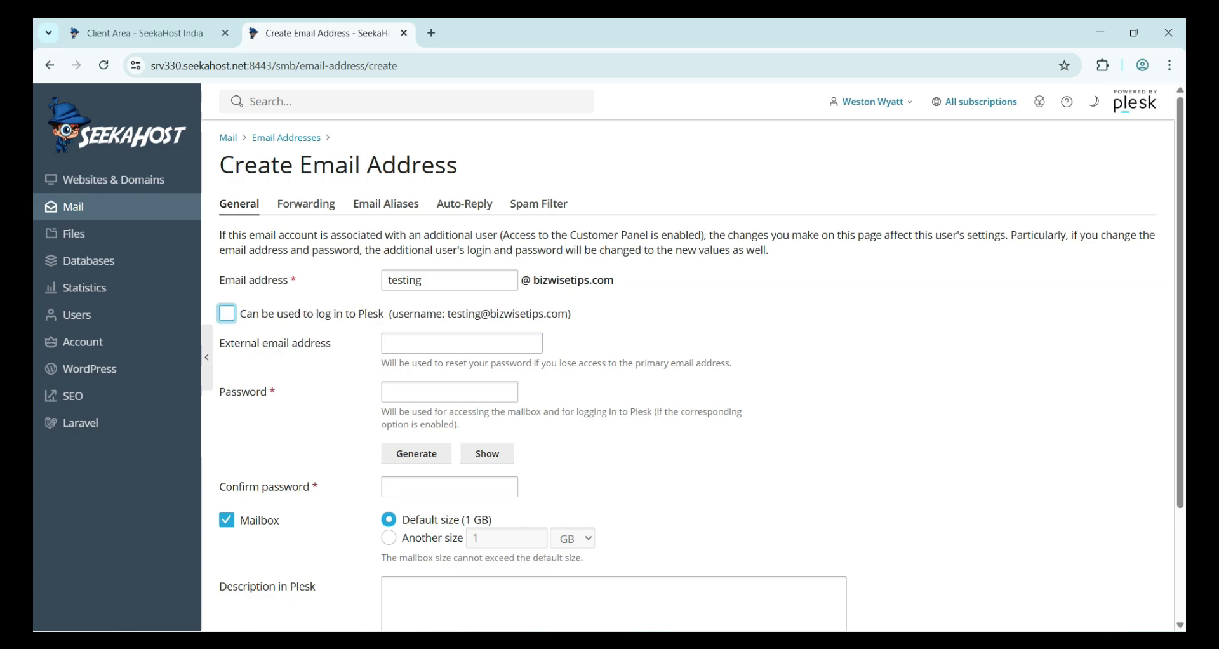
pyautogui.click(227, 313)
pyautogui.moveTo(239, 314); pyautogui.dragTo(574, 314)
pyautogui.click(590, 314)
# - Fill in the external recovery e-mail address field
pyautogui.tripleClick(618, 363)
pyautogui.click(748, 364)
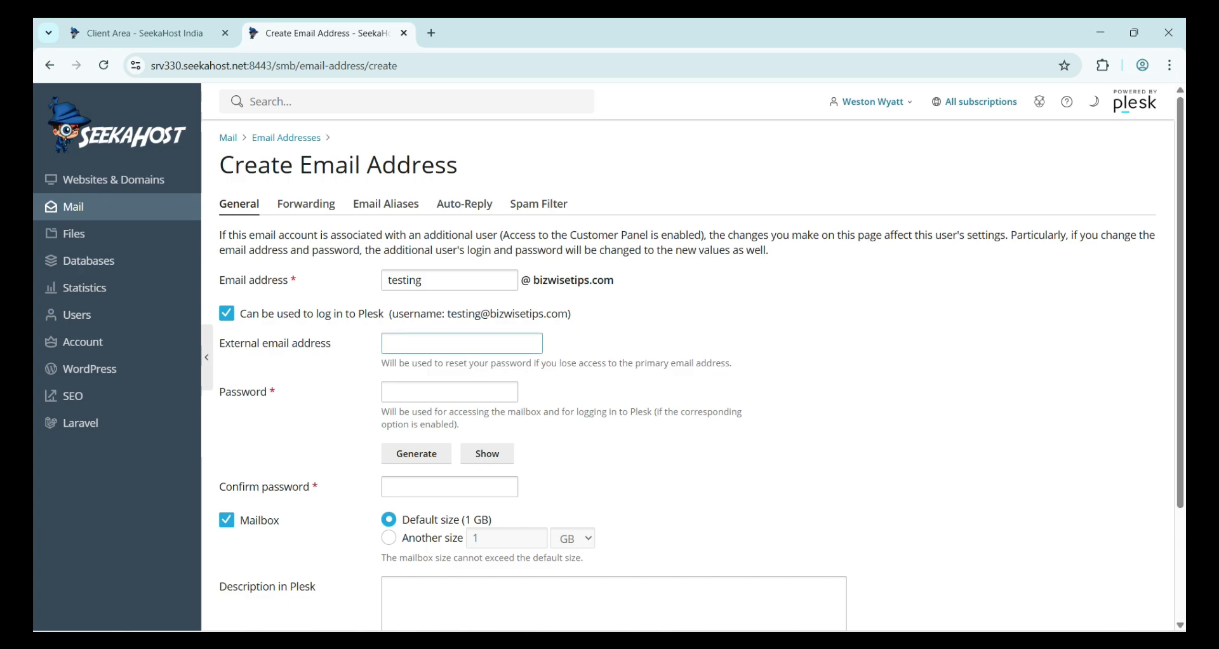
pyautogui.click(461, 344)
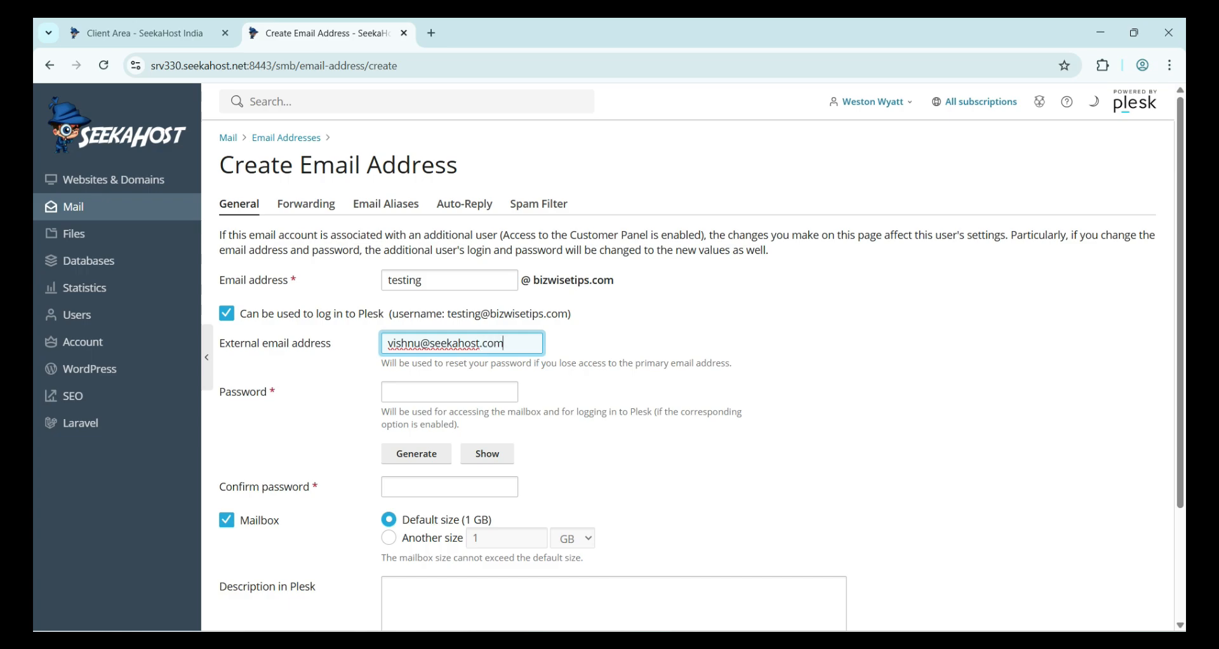
pyautogui.hotkey('ctrl', 'a')
pyautogui.press('BackSpace')
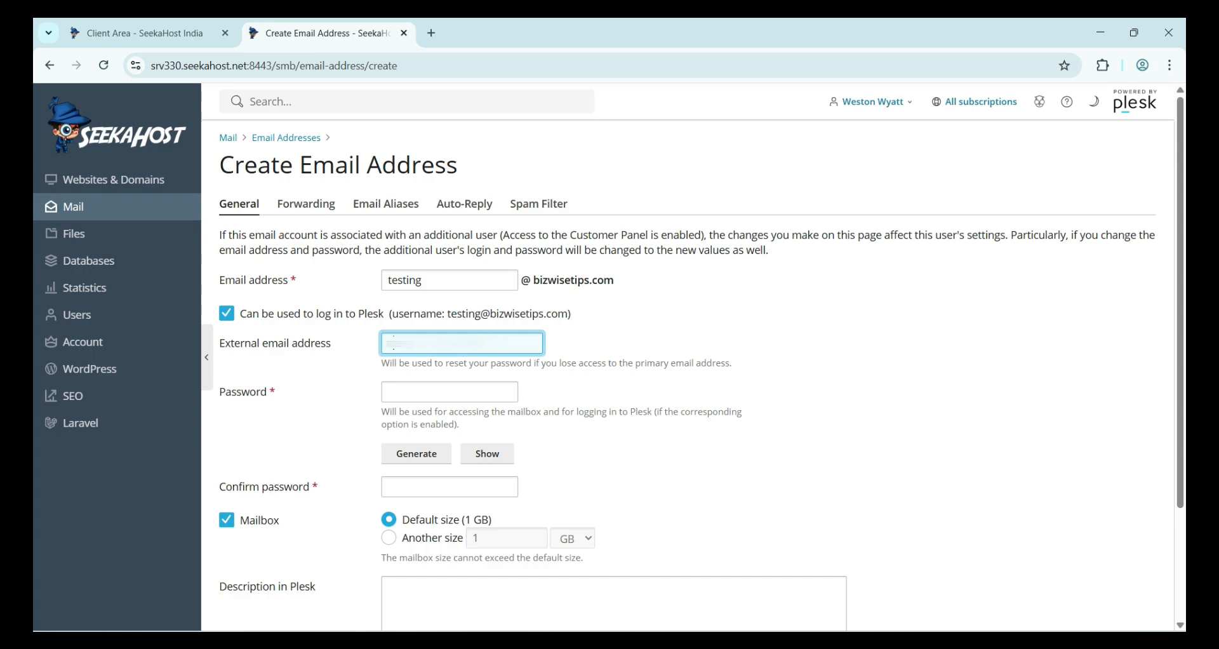
pyautogui.hotkey('ctrl', 'a')
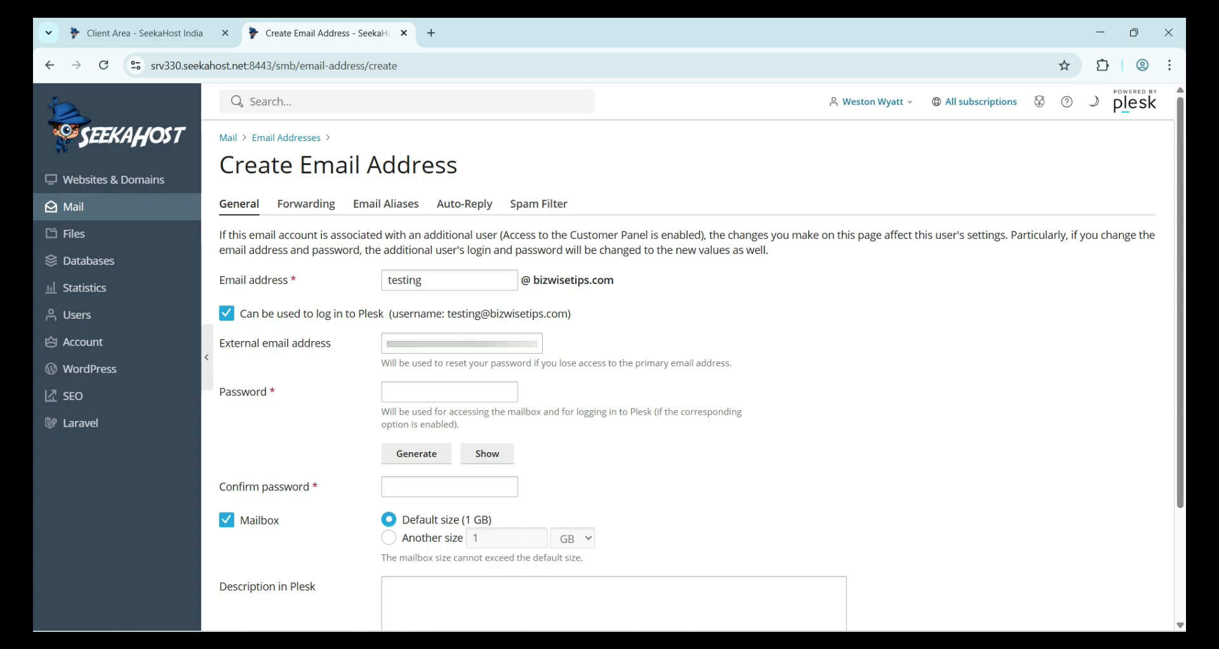
# - Generate a random mailbox password and paste a copy of it into Notepad
pyautogui.click(450, 391)
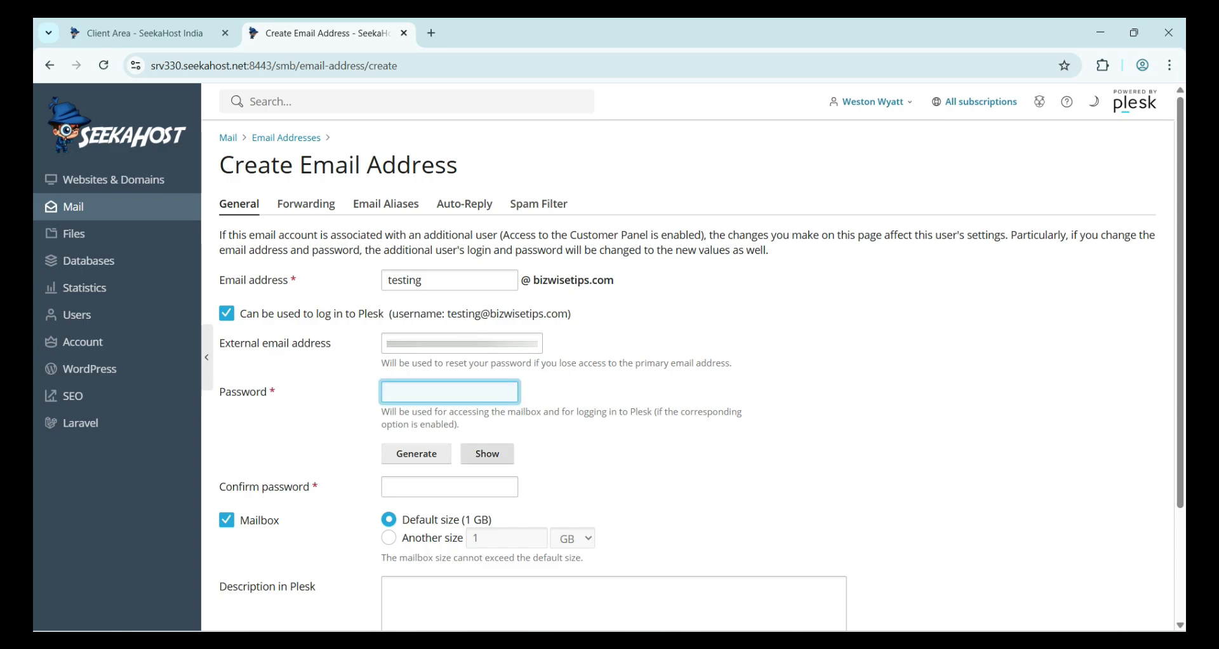
pyautogui.click(416, 454)
pyautogui.click(487, 454)
pyautogui.click(449, 392)
pyautogui.hotkey('ctrl', 'a')
pyautogui.hotkey('ctrl', 'c')
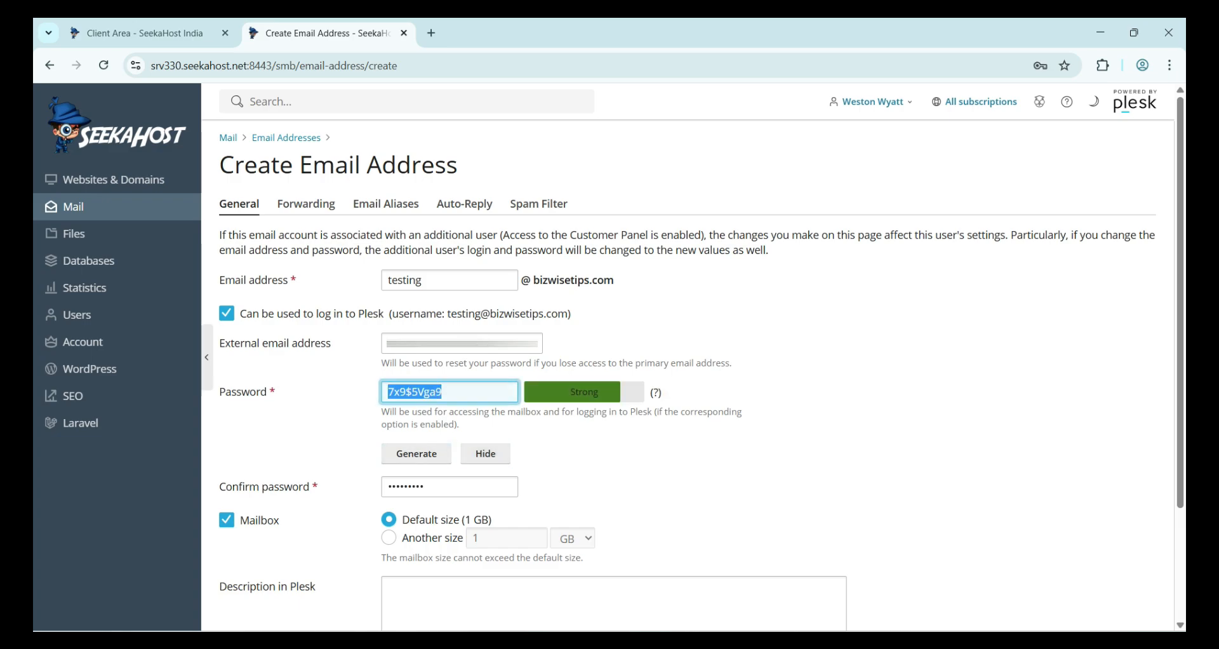
pyautogui.hotkey('alt', 'Tab')
pyautogui.hotkey('ctrl', 'v')
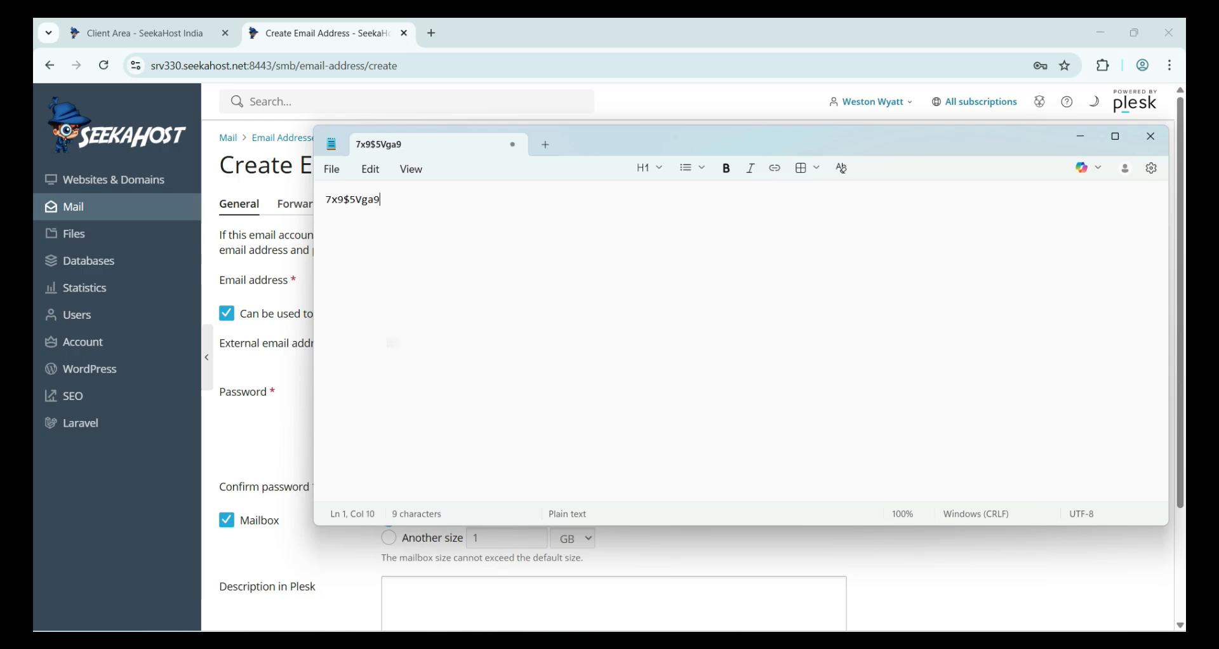
pyautogui.hotkey('alt', 'Tab')
# - Hide the password, keep the default 1 GB size, add description 'Testing Purpose' and submit
pyautogui.scroll(-3, 692, 365)
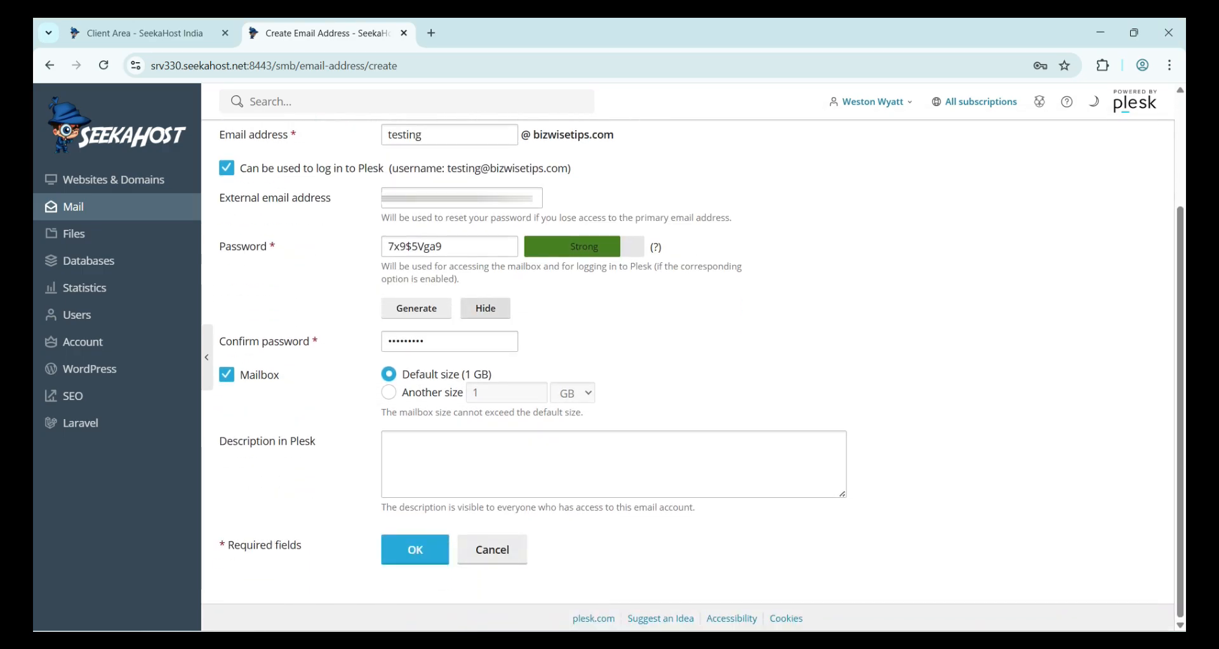
pyautogui.click(485, 308)
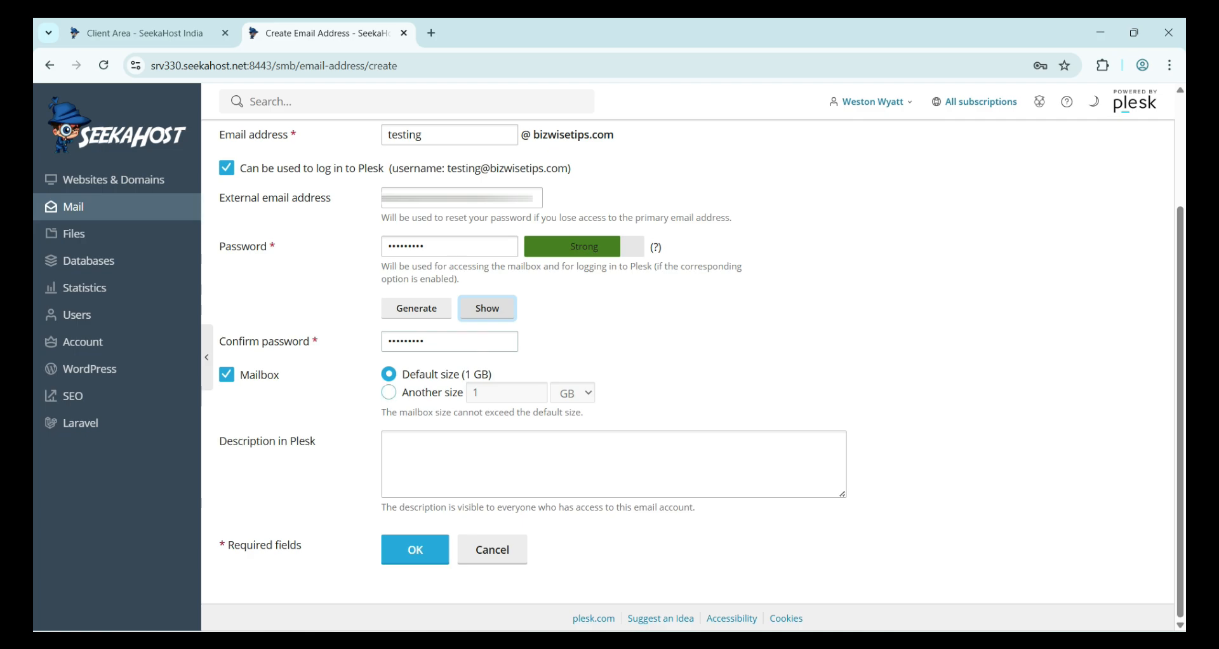
pyautogui.click(388, 393)
pyautogui.click(388, 374)
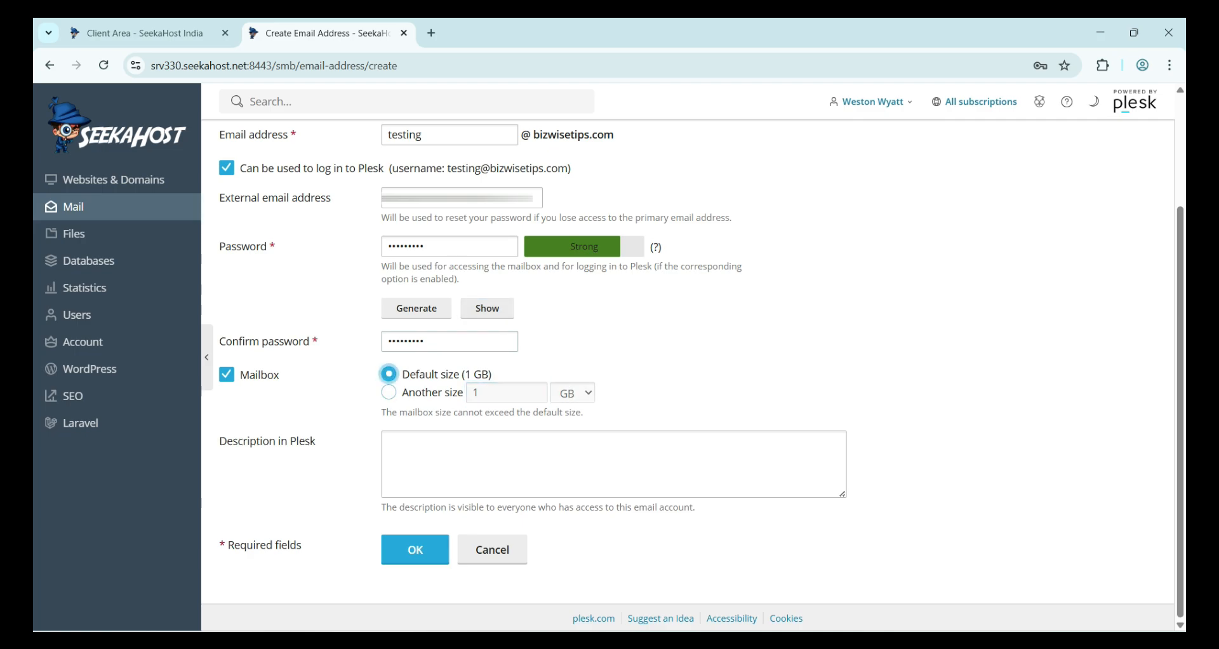
pyautogui.tripleClick(463, 374)
pyautogui.click(470, 463)
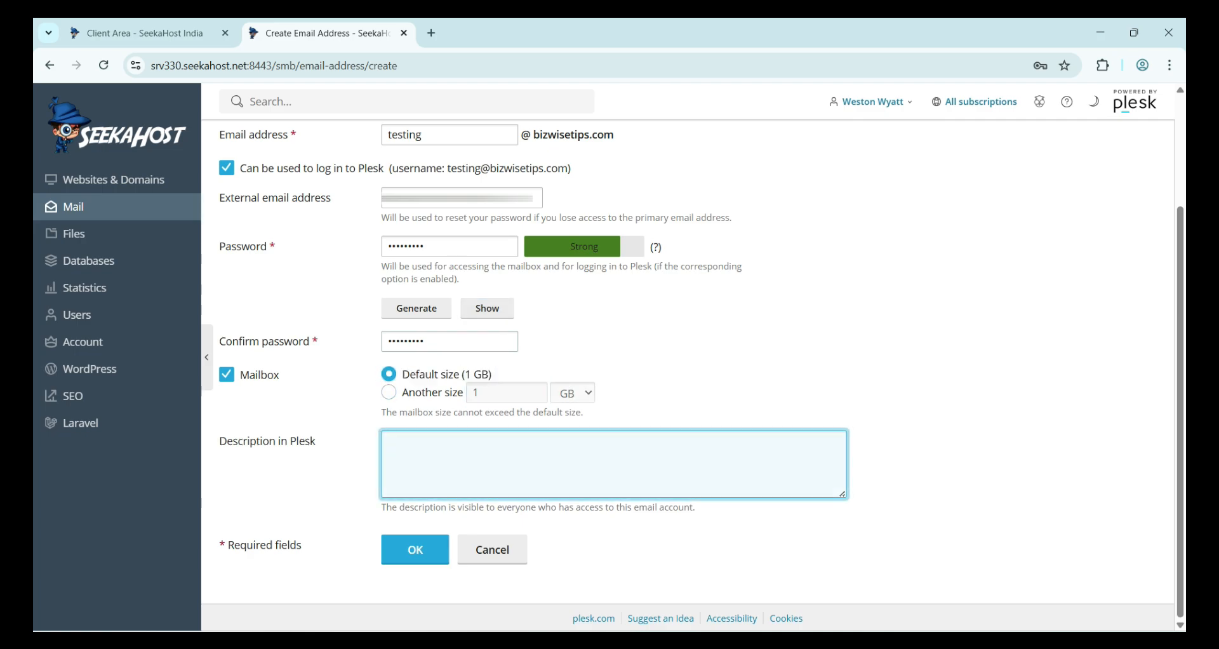
pyautogui.write('Testing Pu')
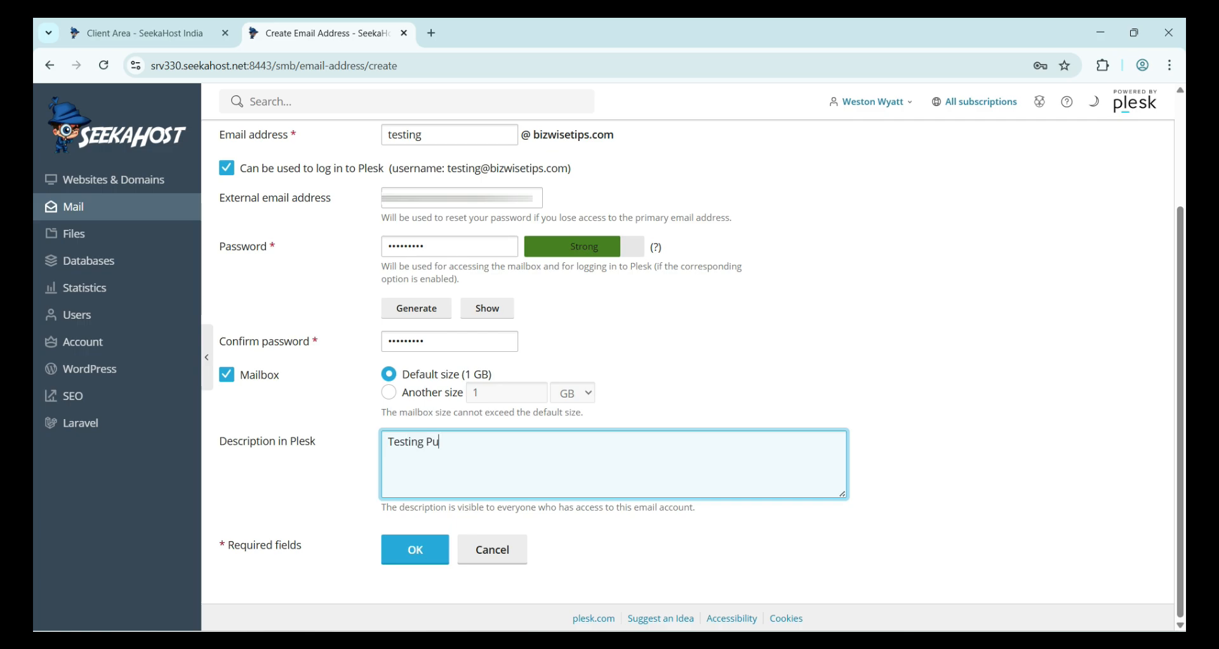
pyautogui.write('rpose')
pyautogui.press('Tab')
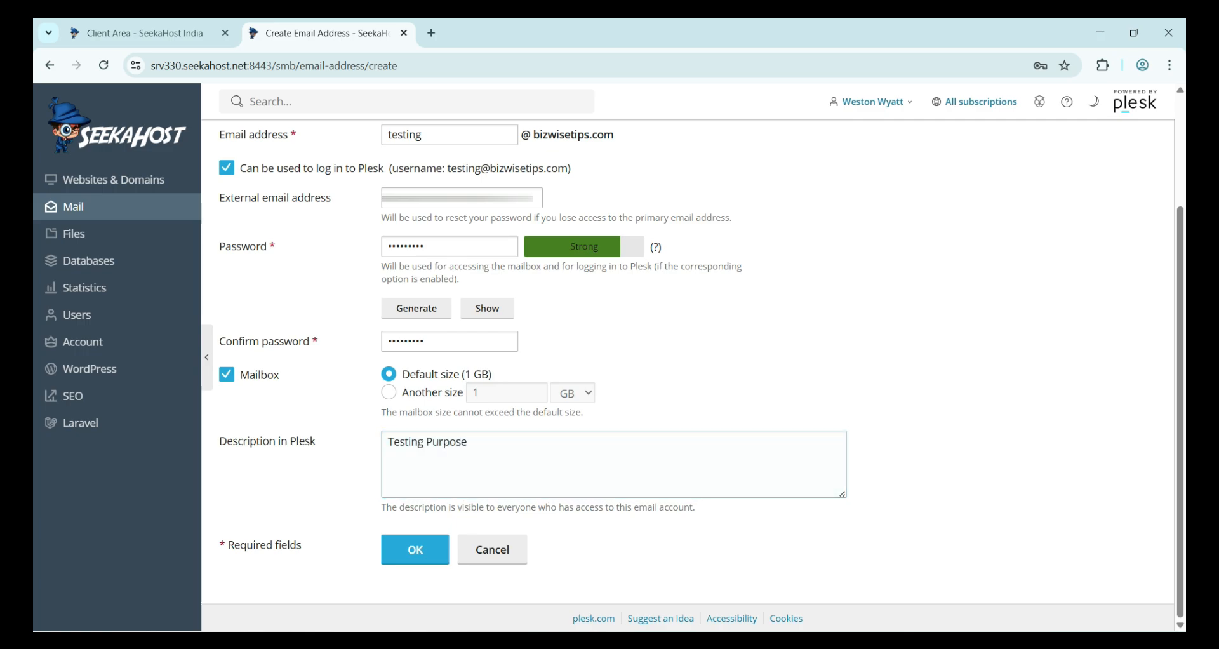
pyautogui.press('Return')
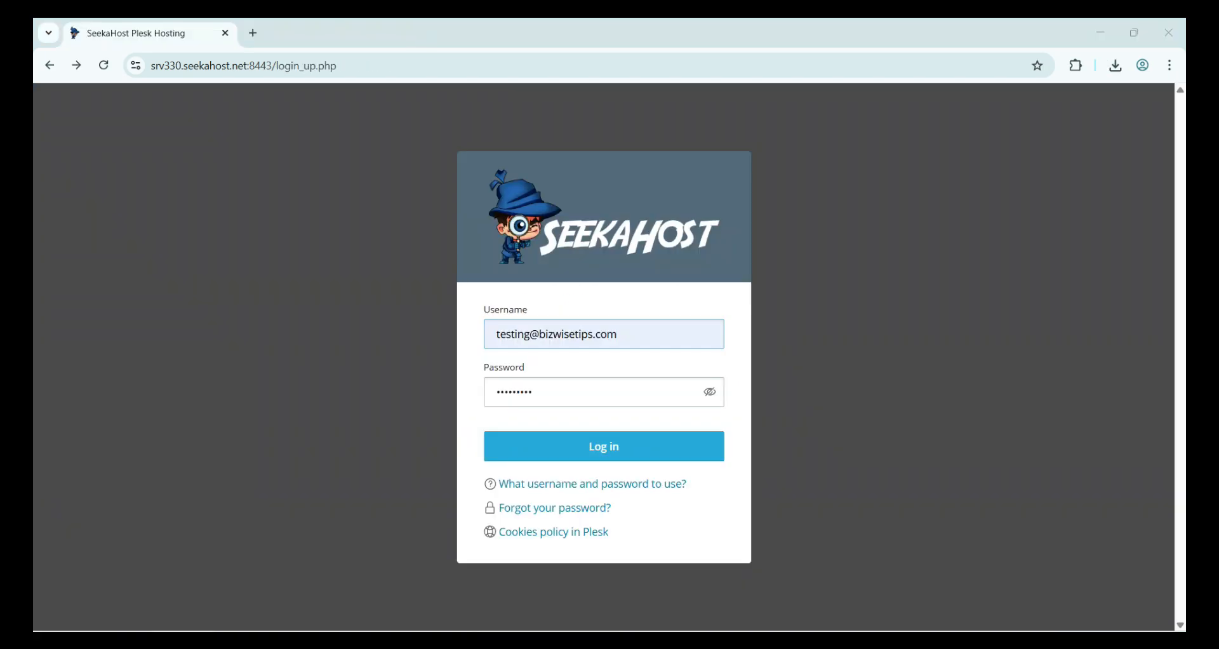
# - Sign in to Plesk with the new testing mailbox's prefilled credentials
pyautogui.press('Return')
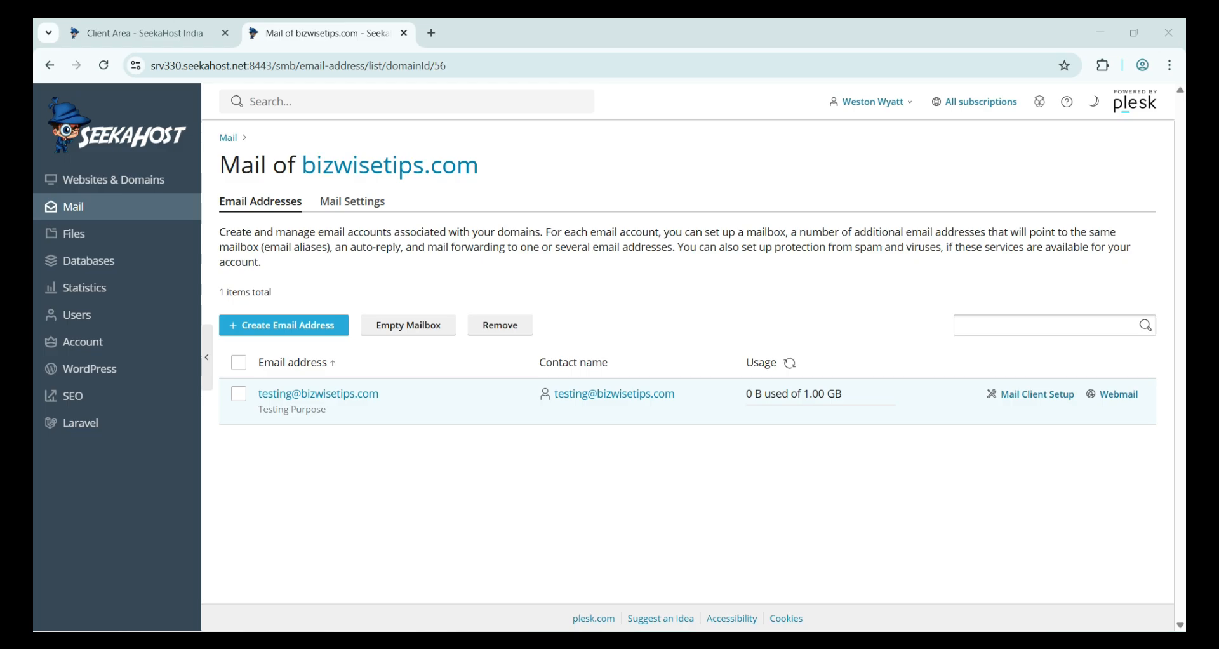
# - Open the testing mailbox from the Email Addresses list and check its General tab password fields
pyautogui.click(318, 394)
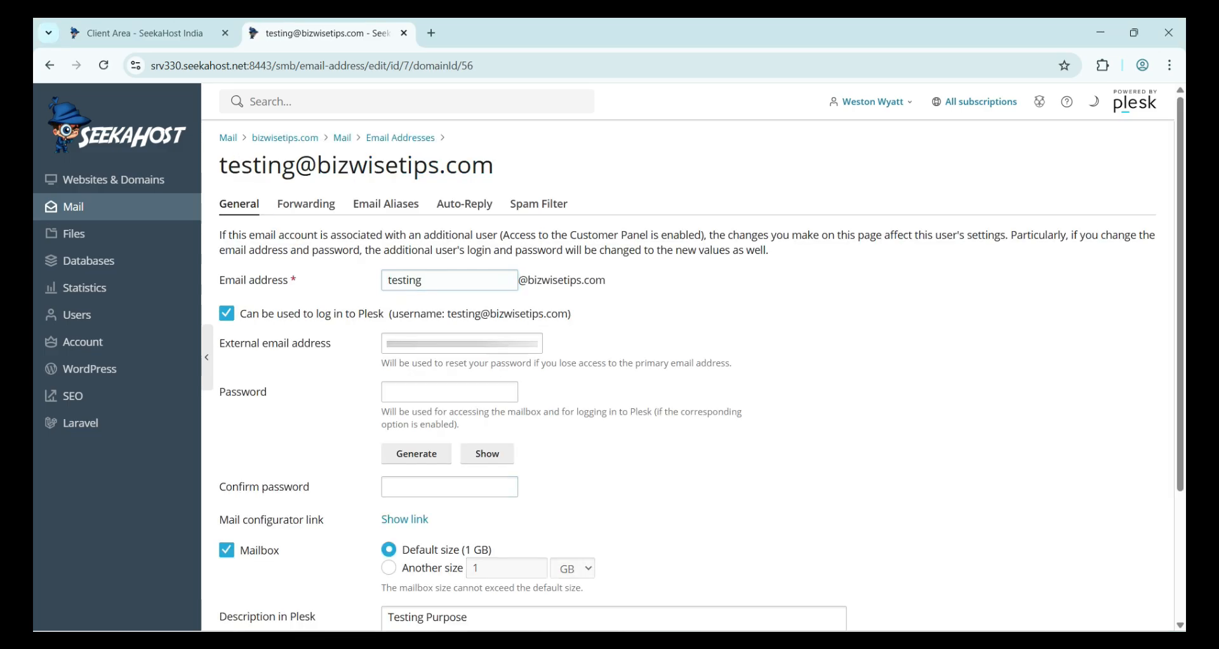
pyautogui.scroll(-3, 688, 374)
pyautogui.scroll(2, 688, 375)
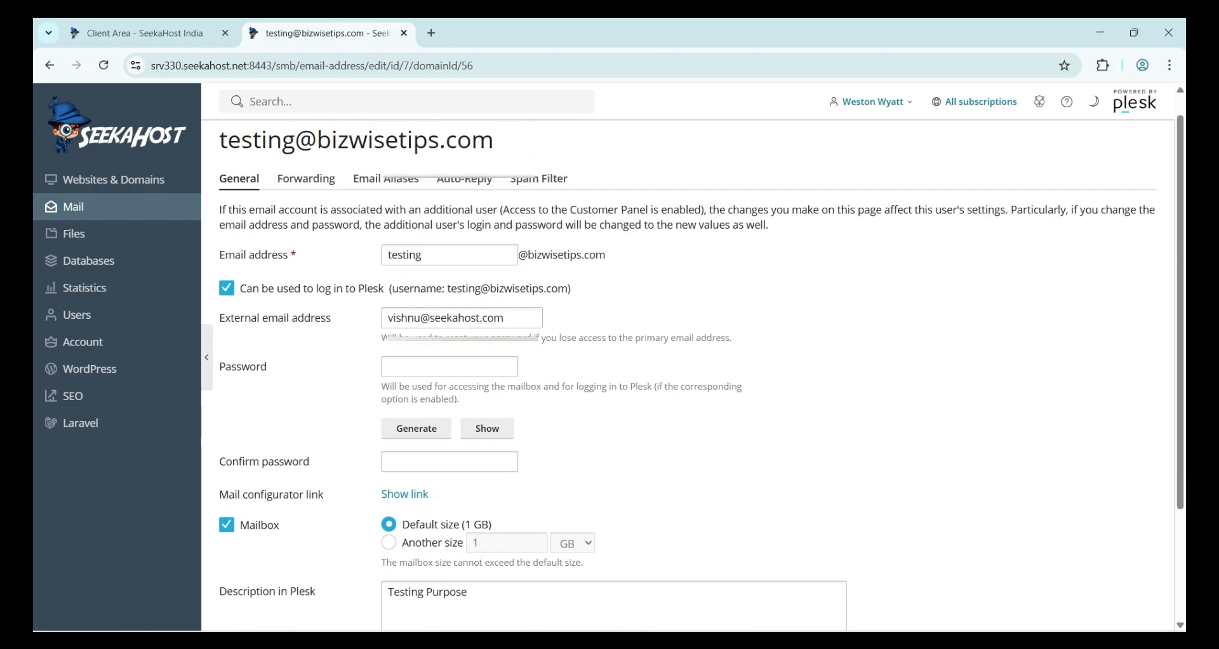
pyautogui.click(450, 366)
pyautogui.scroll(-3, 450, 367)
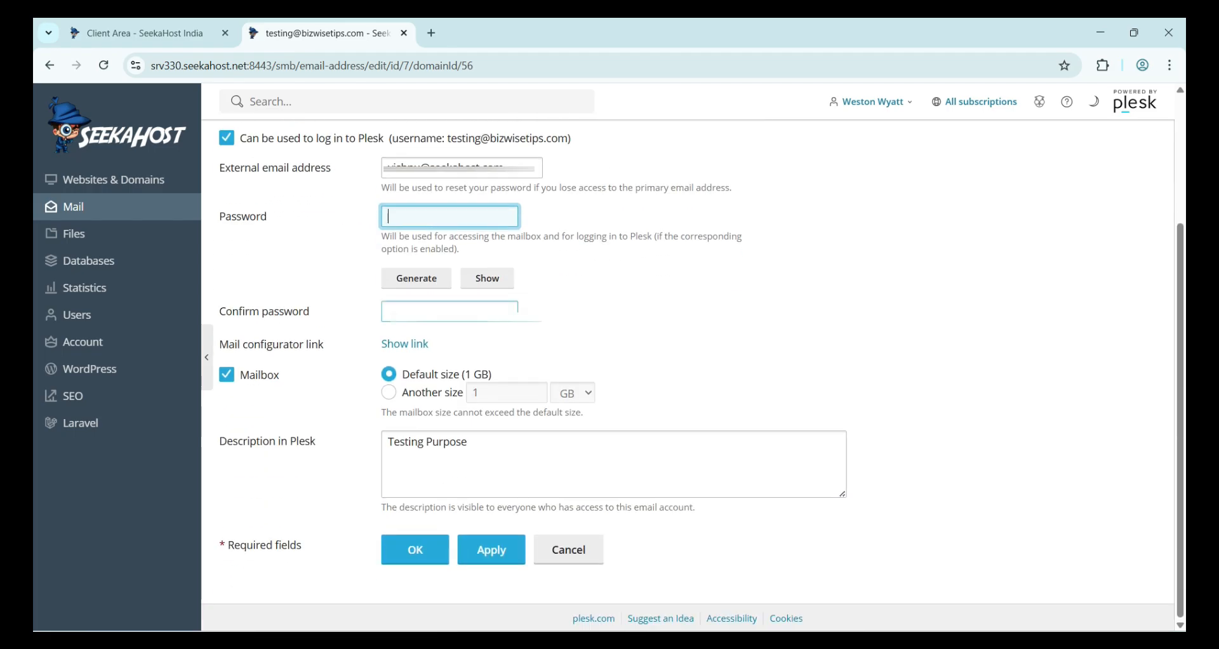
pyautogui.click(449, 311)
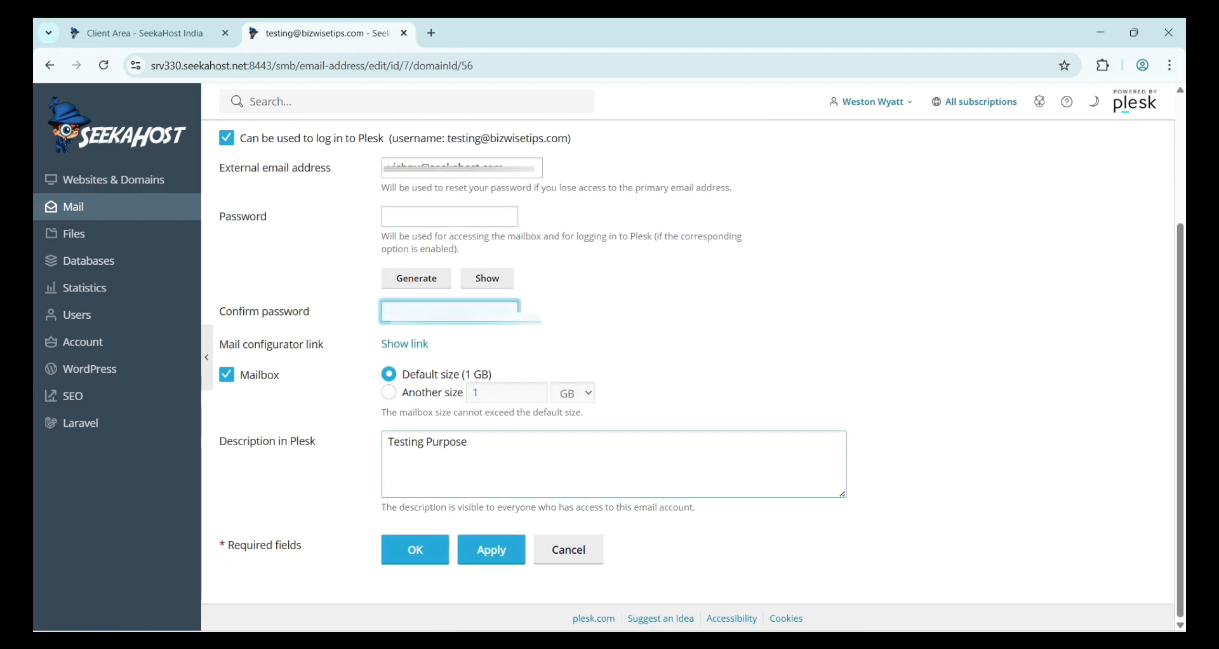
pyautogui.scroll(3, 688, 375)
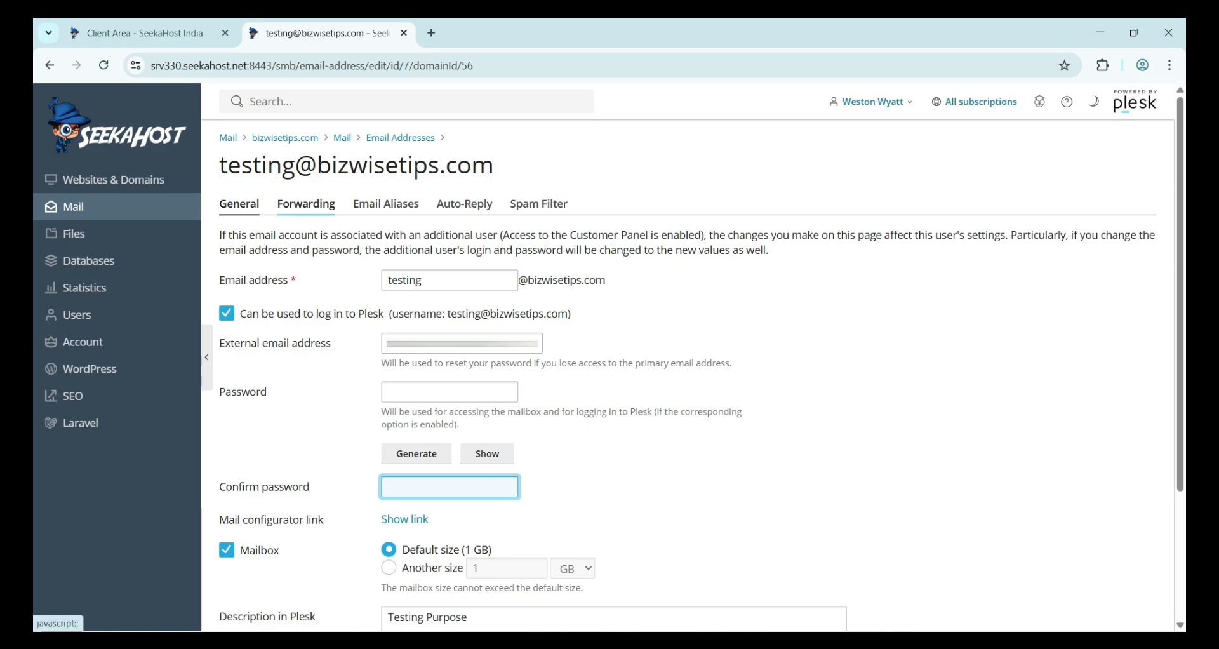
pyautogui.click(306, 203)
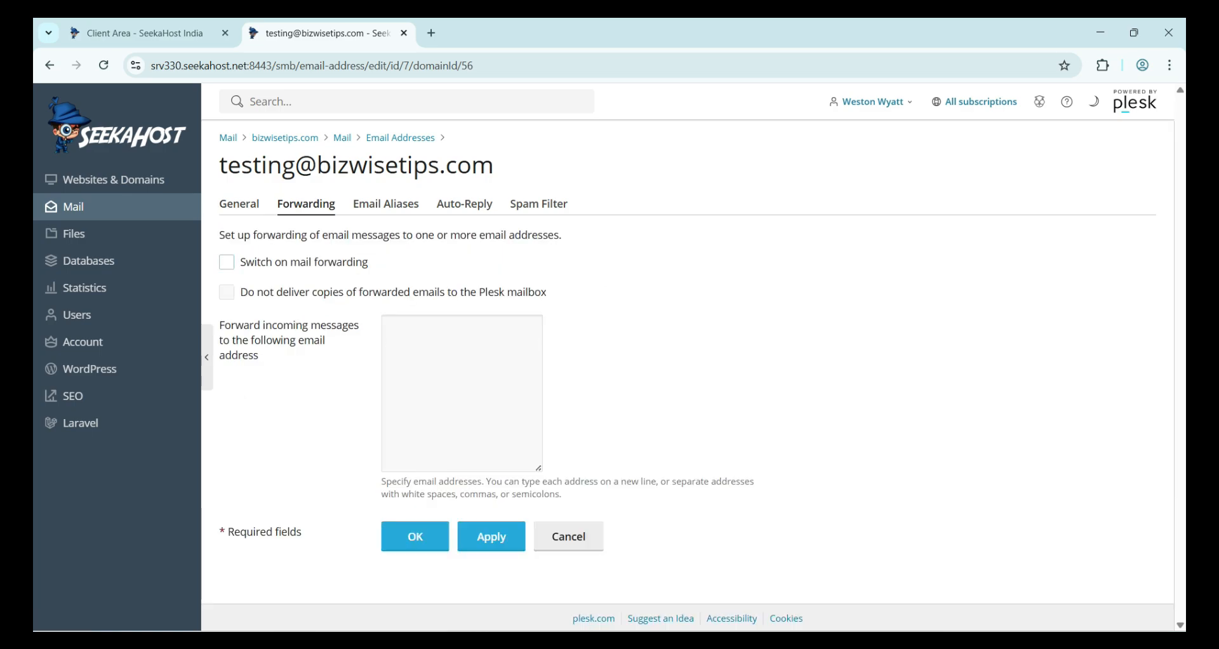
# - Try the Forwarding options, then leave mail forwarding switched off with no addresses
pyautogui.click(227, 262)
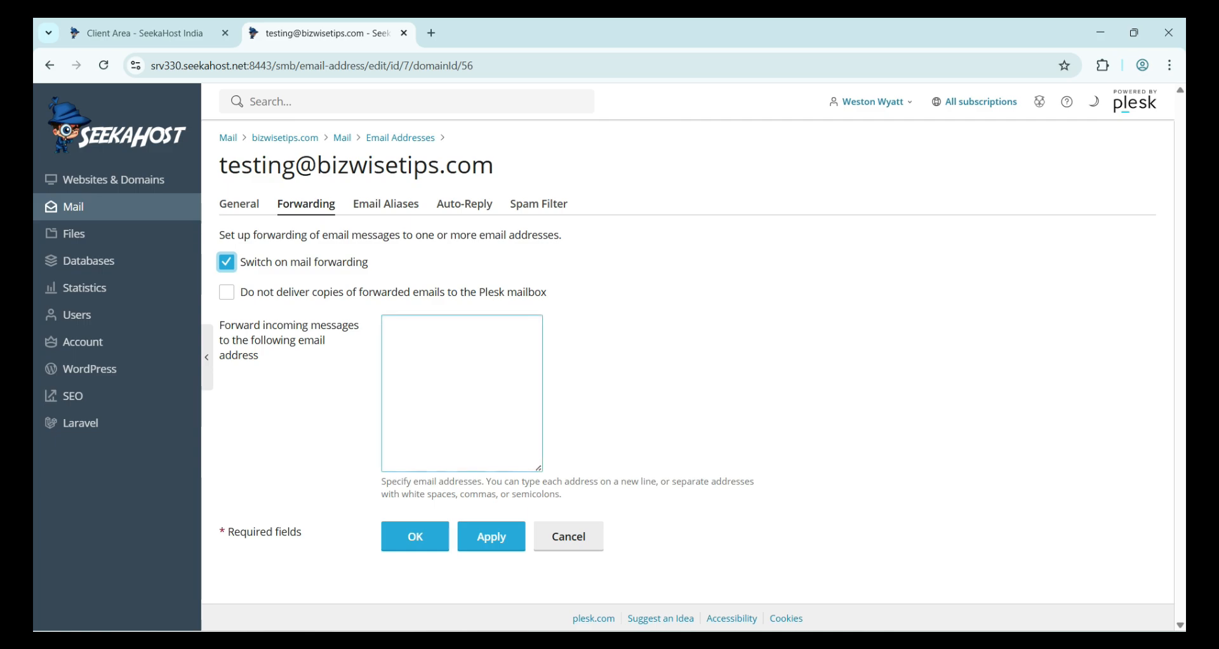
pyautogui.click(461, 394)
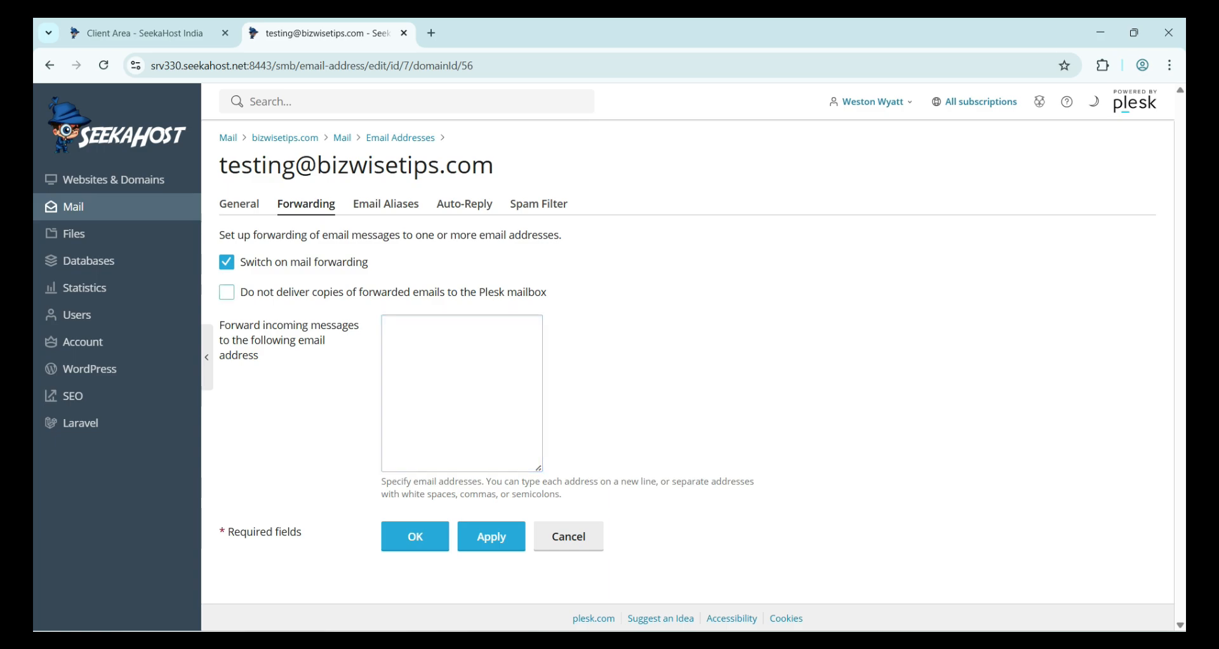
pyautogui.click(227, 292)
pyautogui.tripleClick(265, 292)
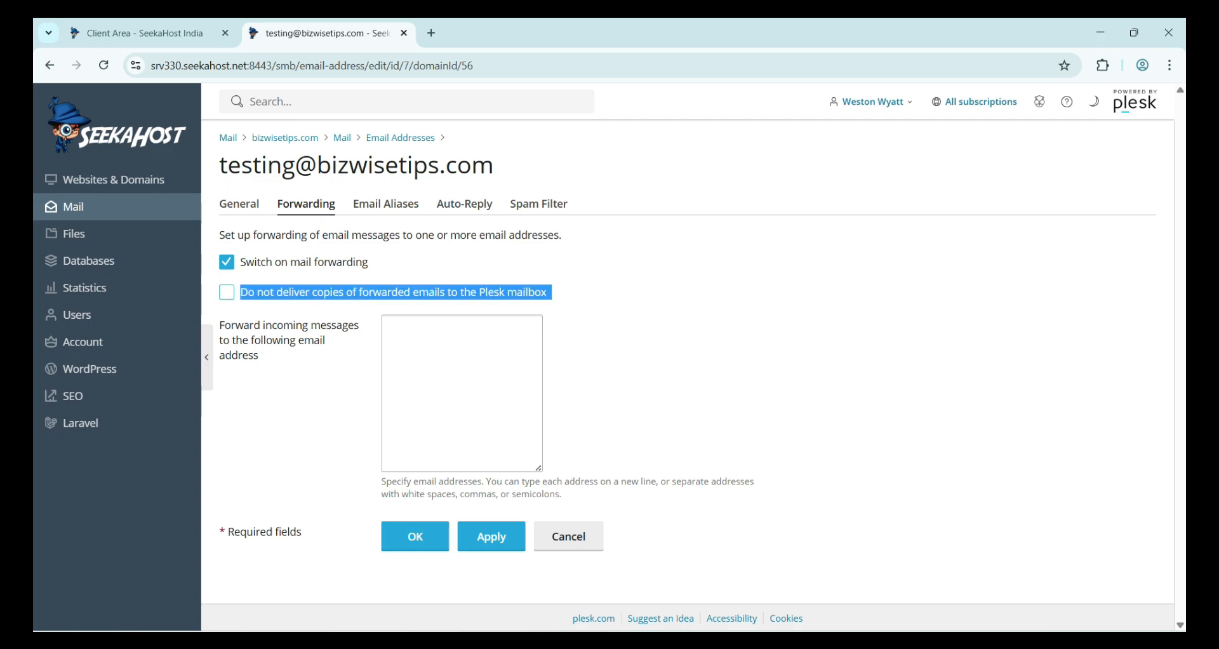
pyautogui.click(454, 371)
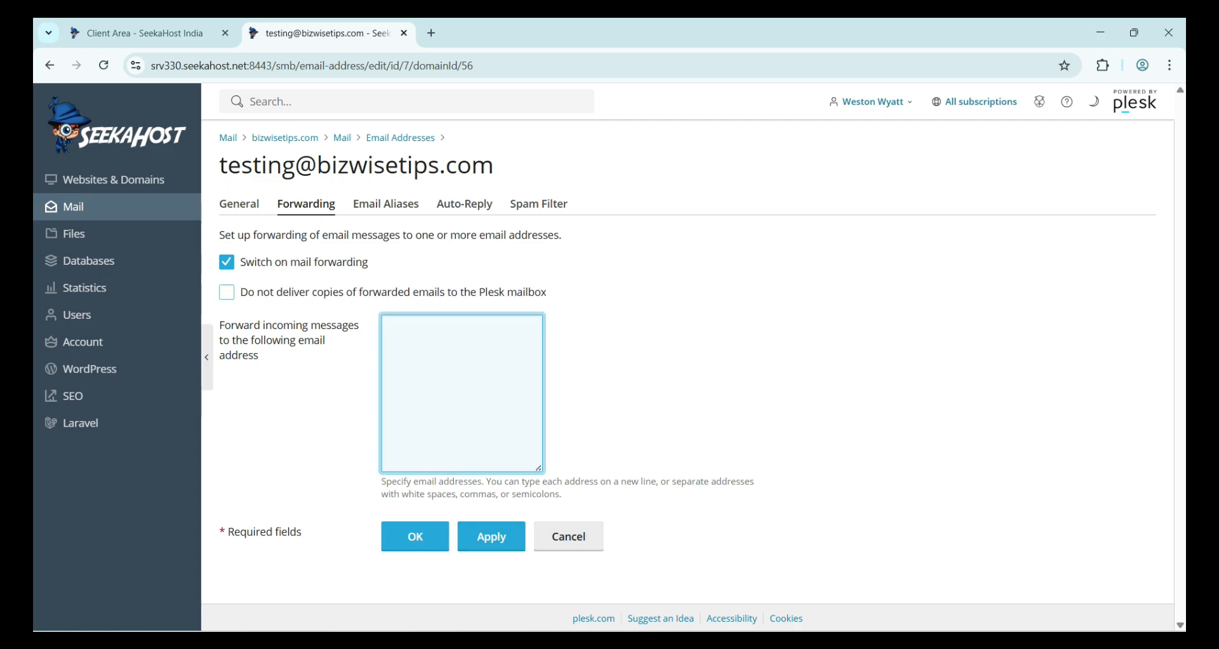
pyautogui.click(227, 262)
pyautogui.doubleClick(385, 204)
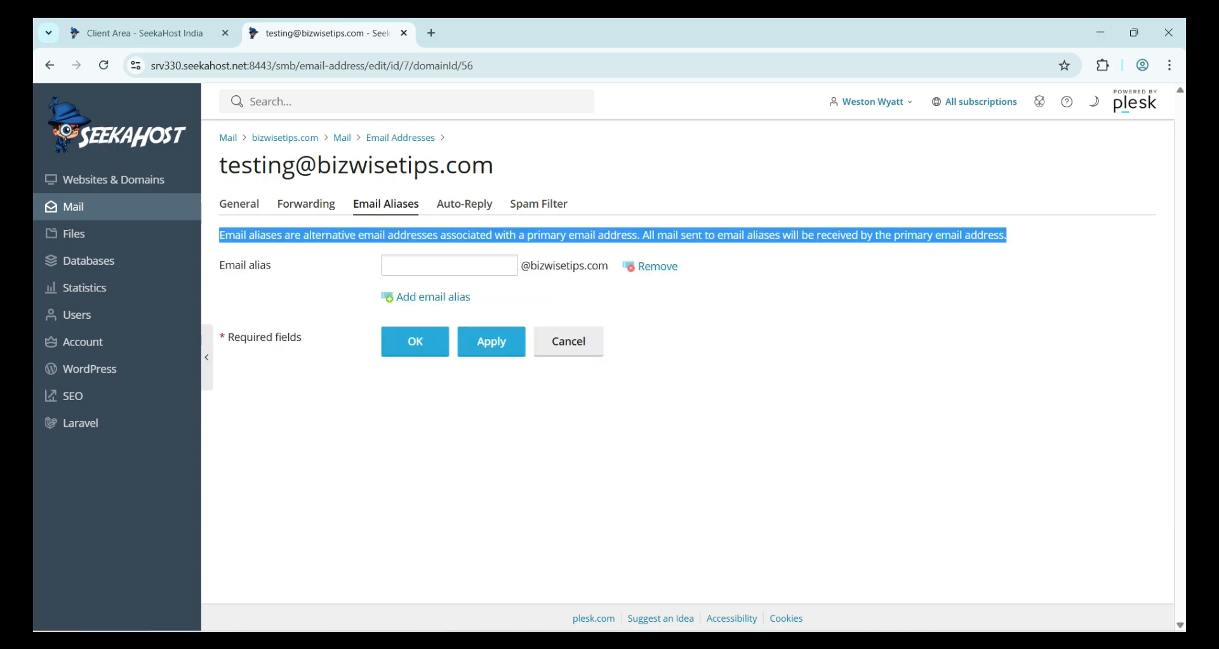
pyautogui.click(612, 235)
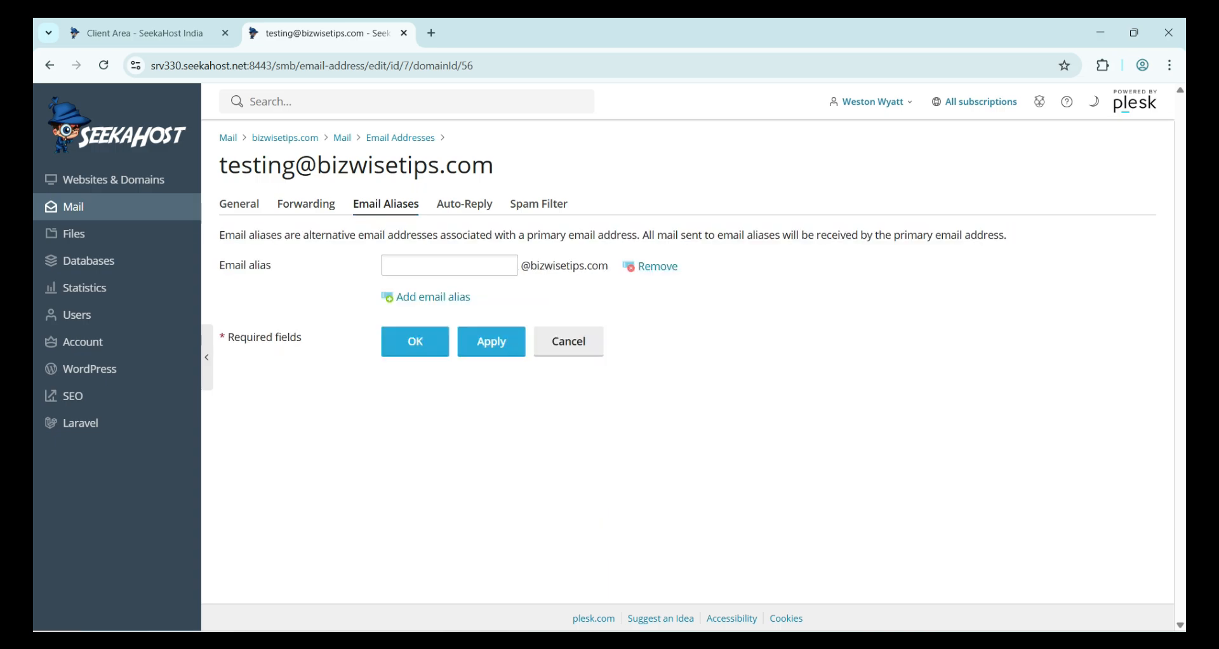
pyautogui.click(449, 265)
pyautogui.write('ad')
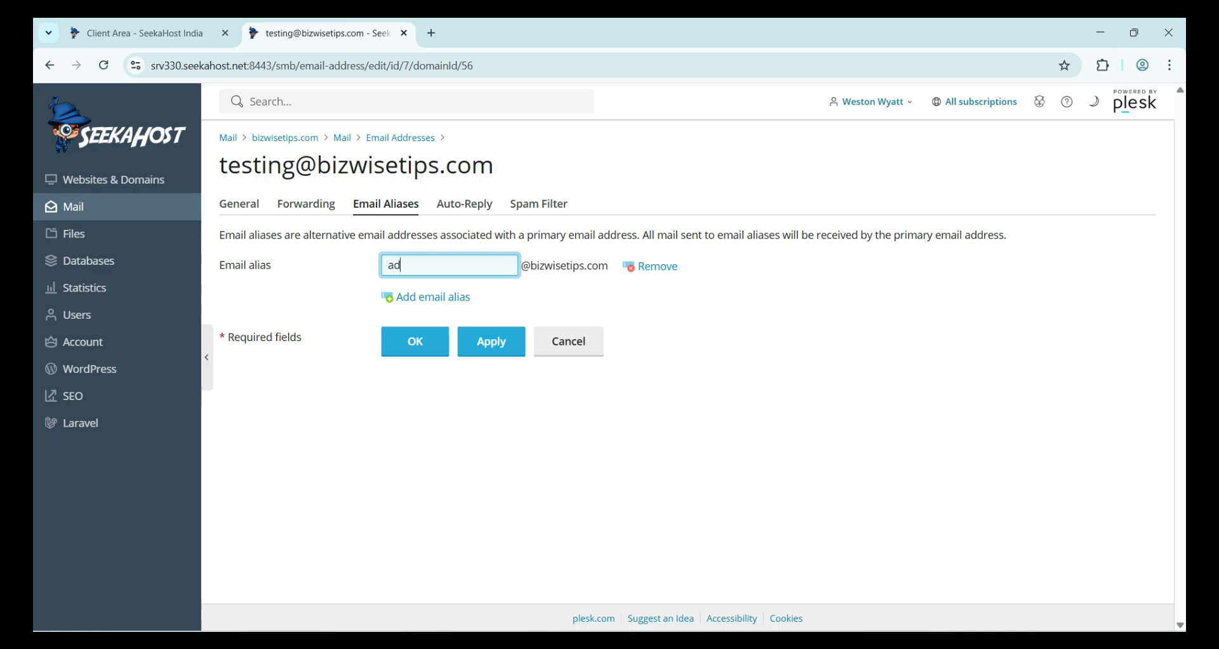
pyautogui.press('BackSpace')
pyautogui.press('BackSpace')
pyautogui.write('admin')
pyautogui.click(416, 341)
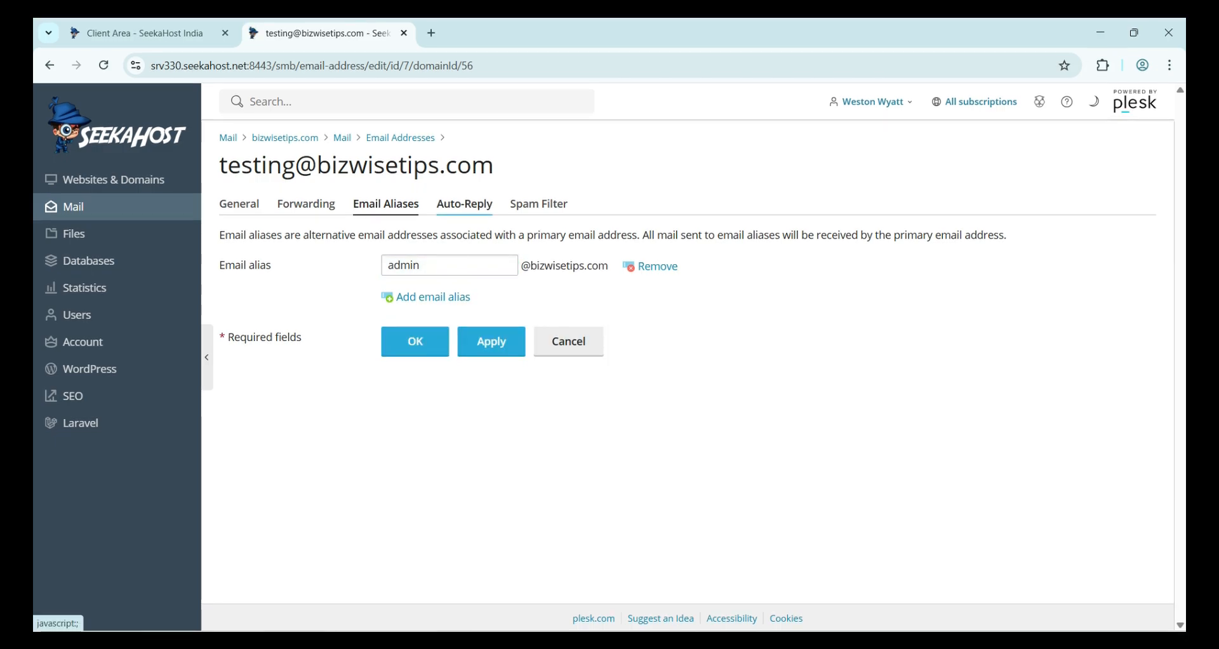
pyautogui.click(464, 204)
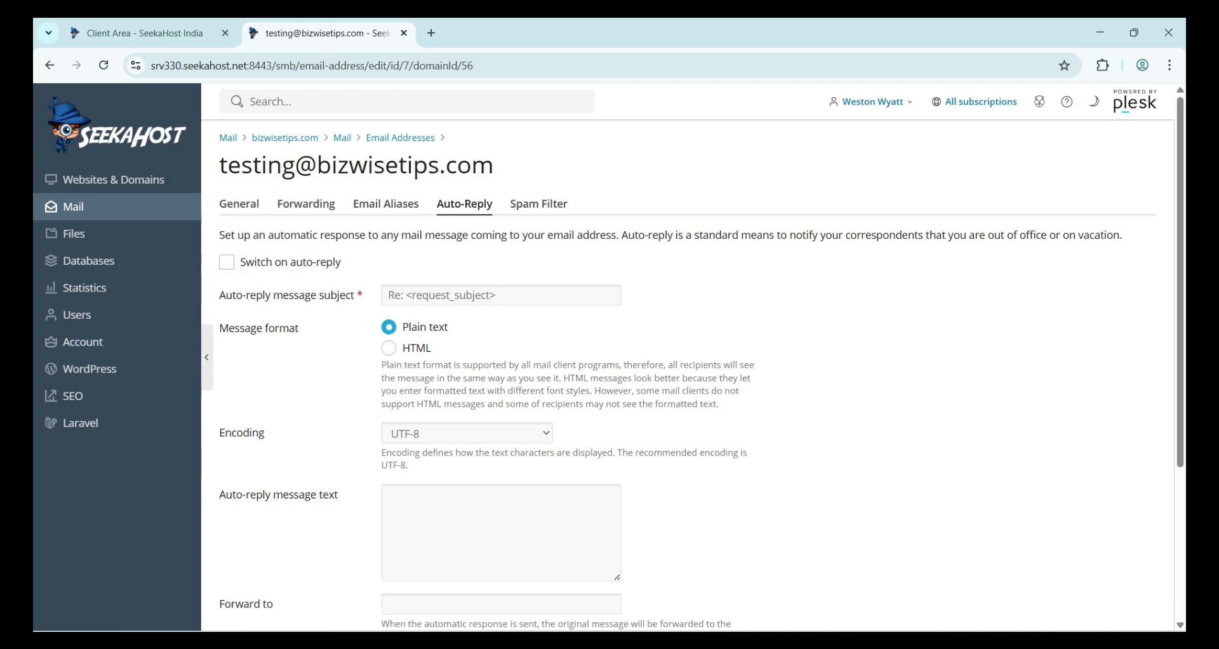
# - Switch on auto-reply and keep the plain text message format
pyautogui.moveTo(219, 234); pyautogui.dragTo(564, 235)
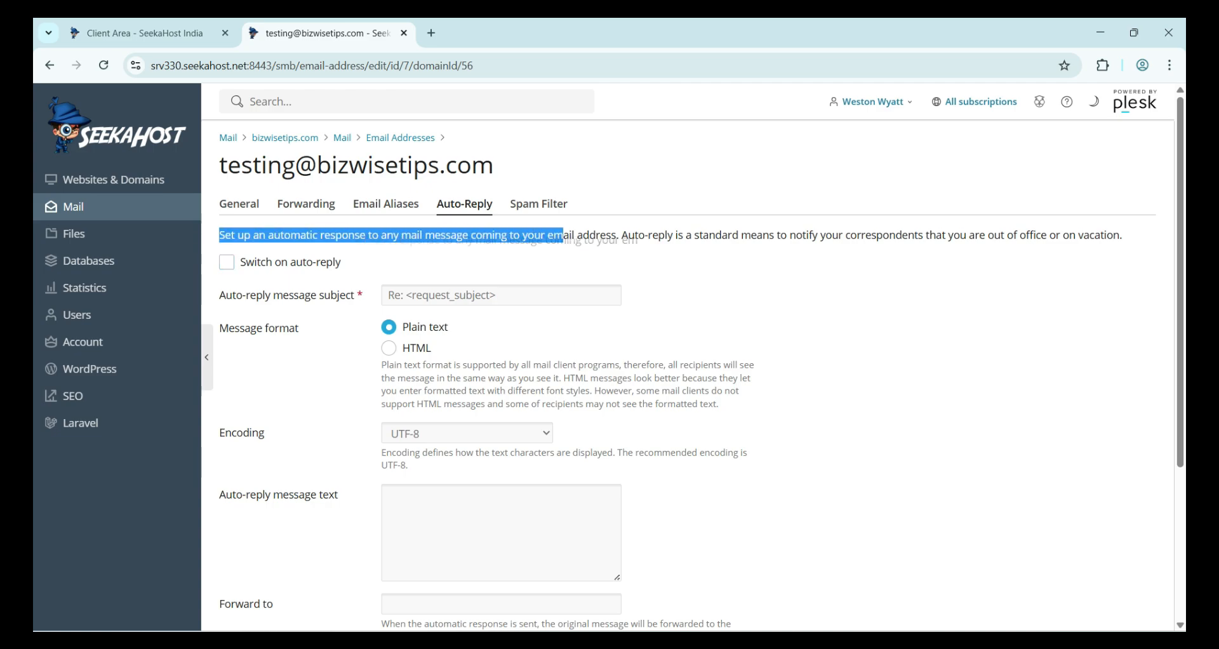
pyautogui.tripleClick(716, 235)
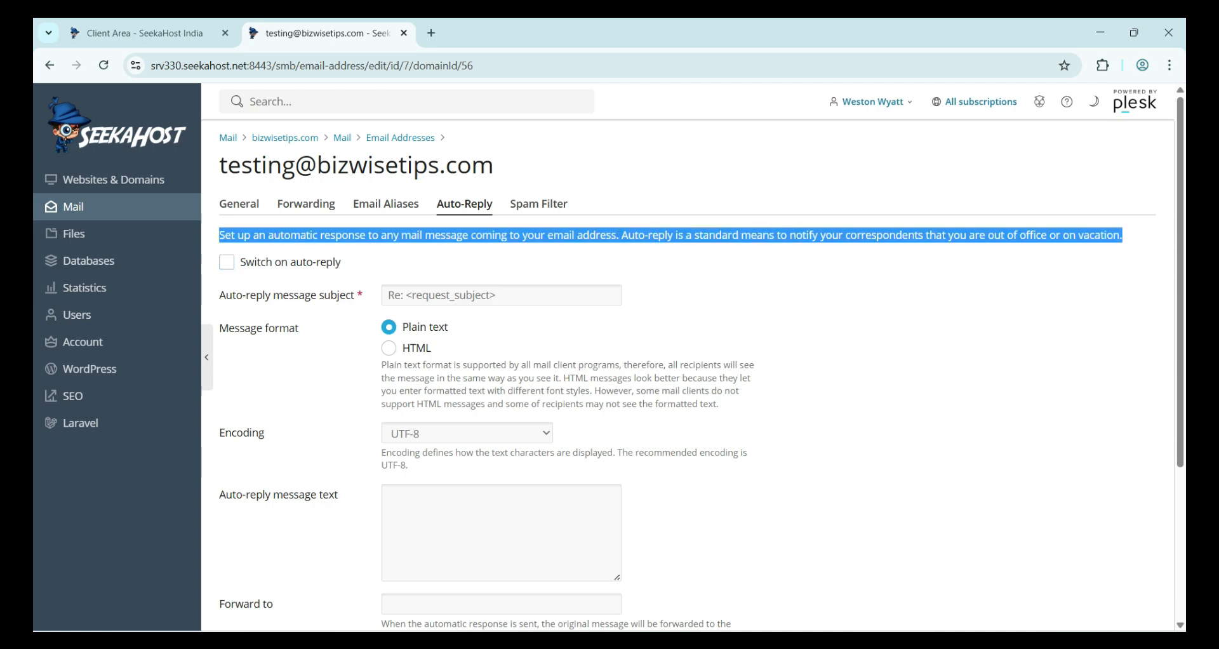
pyautogui.click(716, 273)
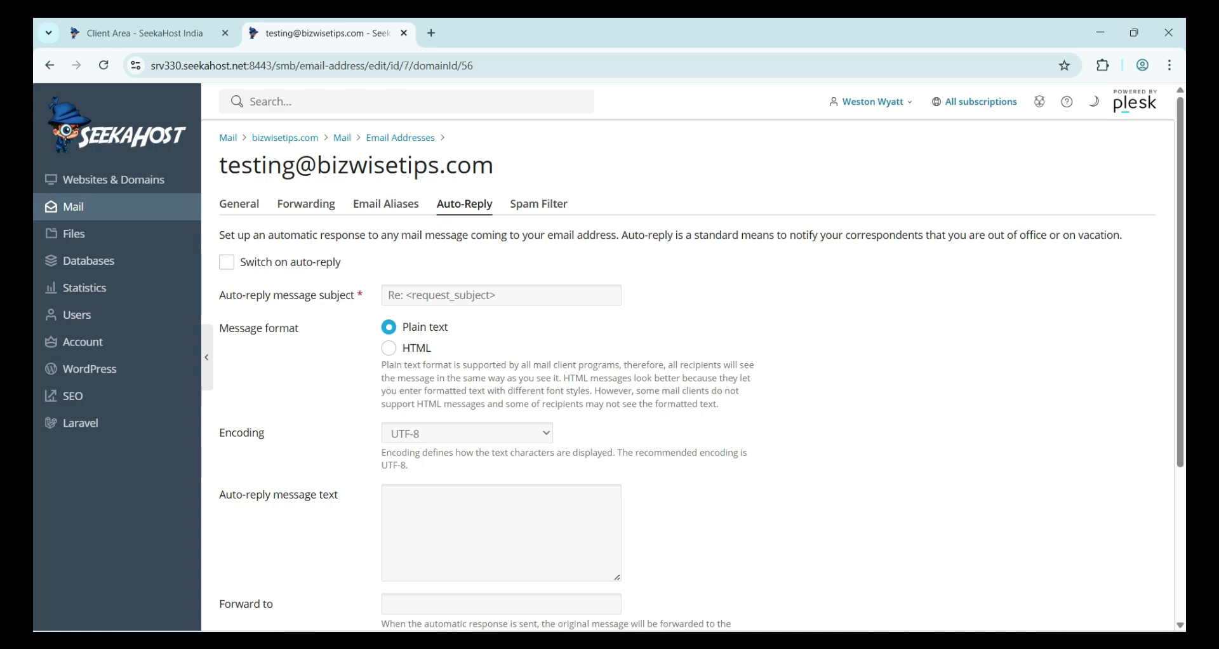
pyautogui.click(227, 262)
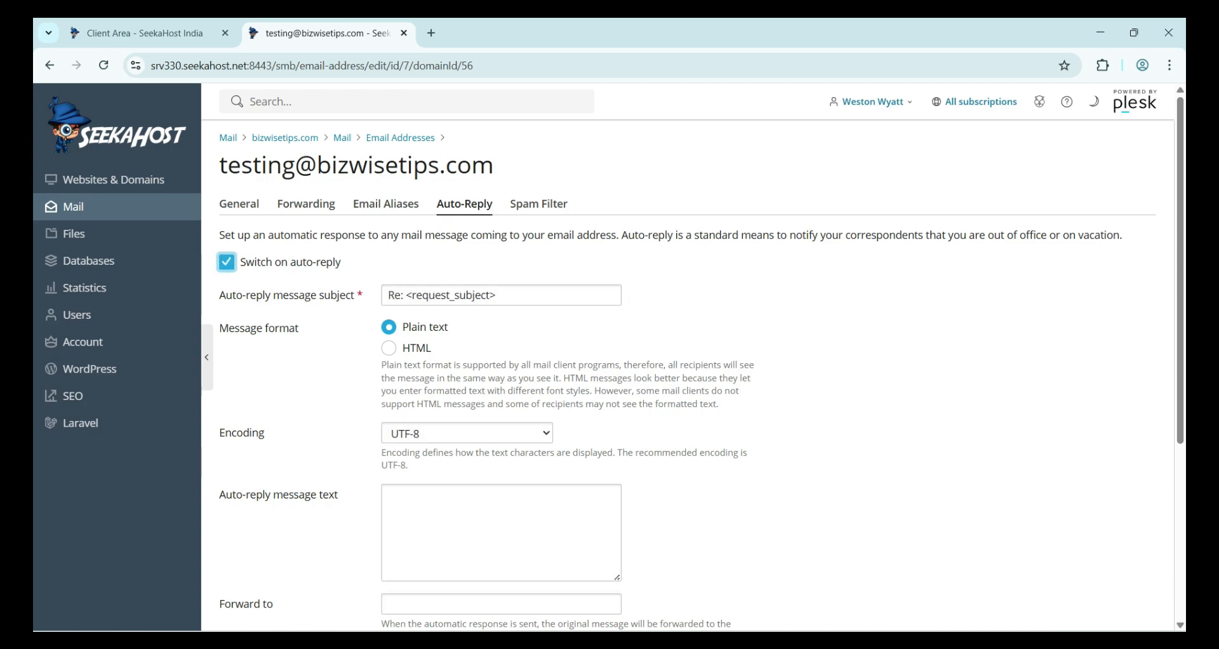
pyautogui.click(496, 295)
pyautogui.click(698, 301)
pyautogui.click(390, 348)
pyautogui.click(390, 327)
# - Write the auto-reply message 'Hi this is a Test Mail'
pyautogui.scroll(-3, 445, 317)
pyautogui.click(444, 311)
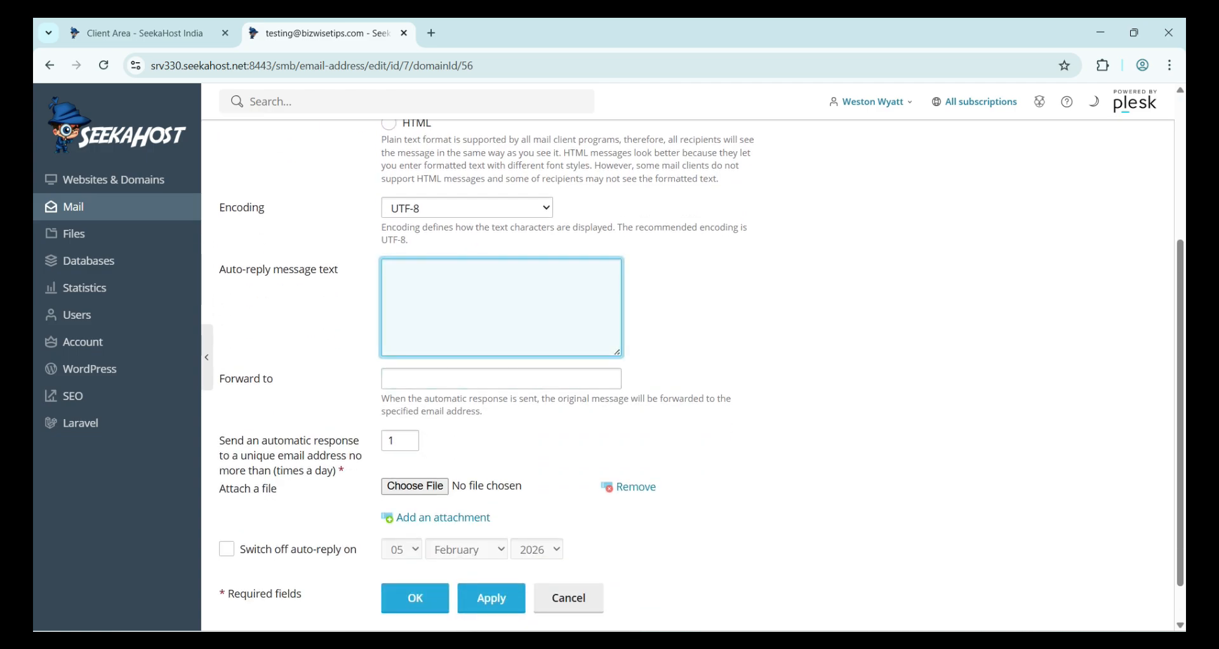
pyautogui.write('Hi this')
pyautogui.press('BackSpace')
pyautogui.press('BackSpace')
pyautogui.press('BackSpace')
pyautogui.press('BackSpace')
pyautogui.press('BackSpace')
pyautogui.write('this is a Test Mail')
pyautogui.click(501, 378)
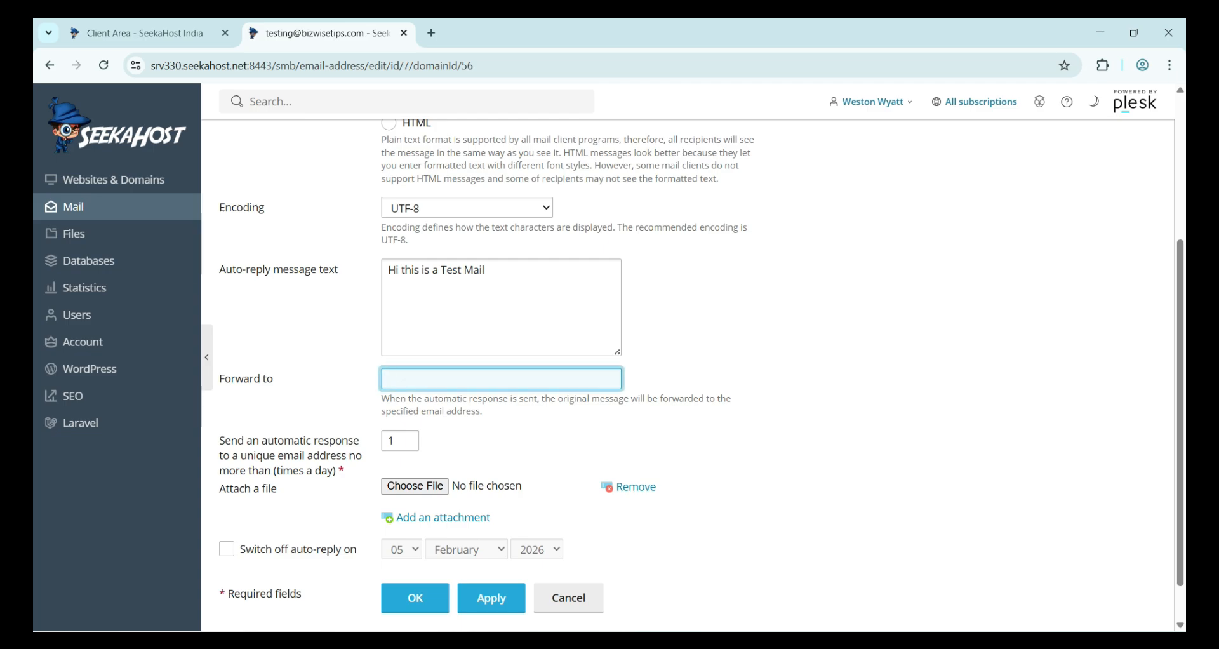
pyautogui.tripleClick(446, 399)
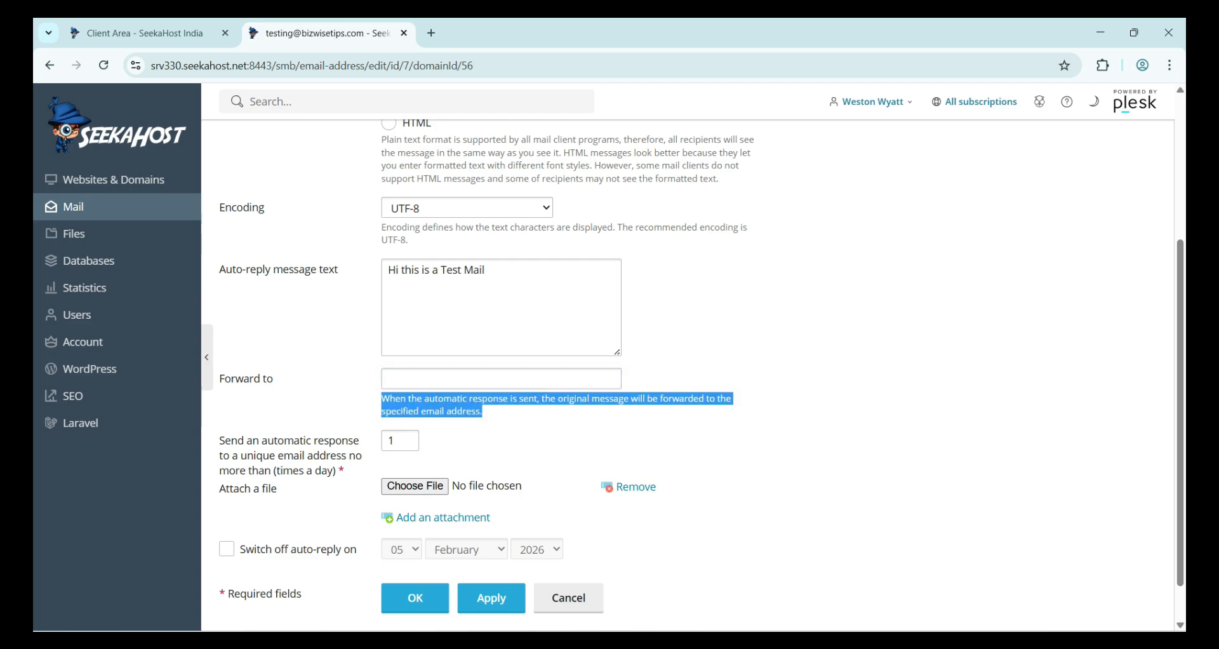
pyautogui.click(557, 413)
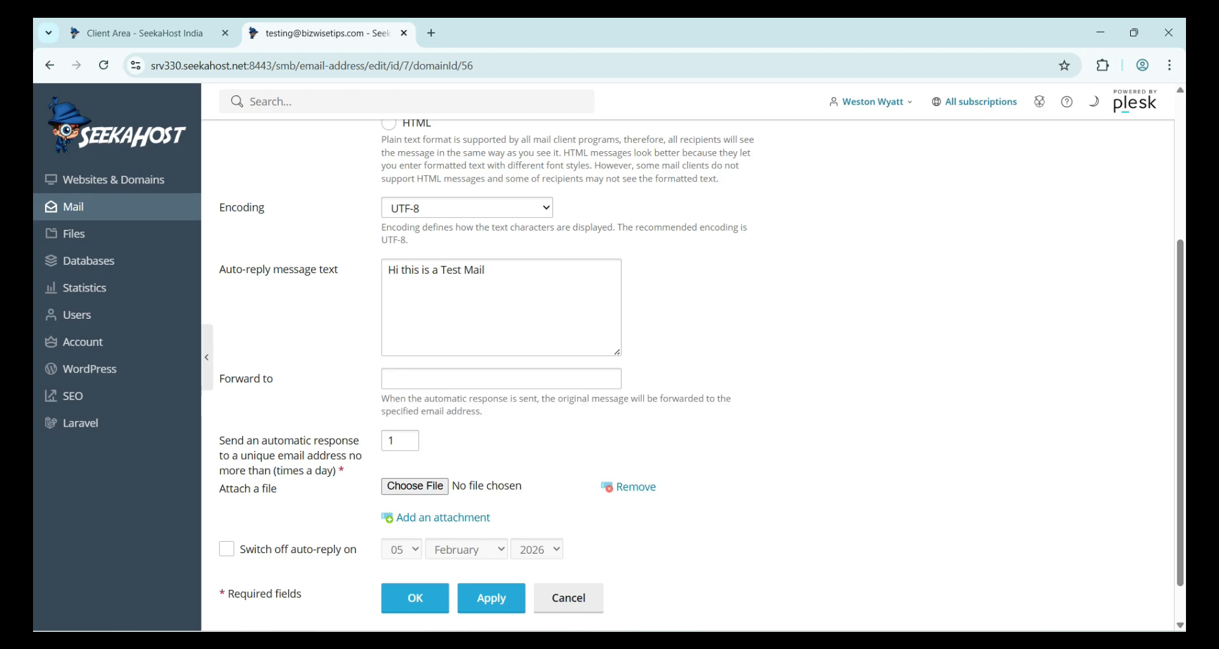
pyautogui.click(501, 379)
# - Leave the response limit and end date at defaults, with no end date, and apply
pyautogui.scroll(-1, 501, 379)
pyautogui.click(400, 392)
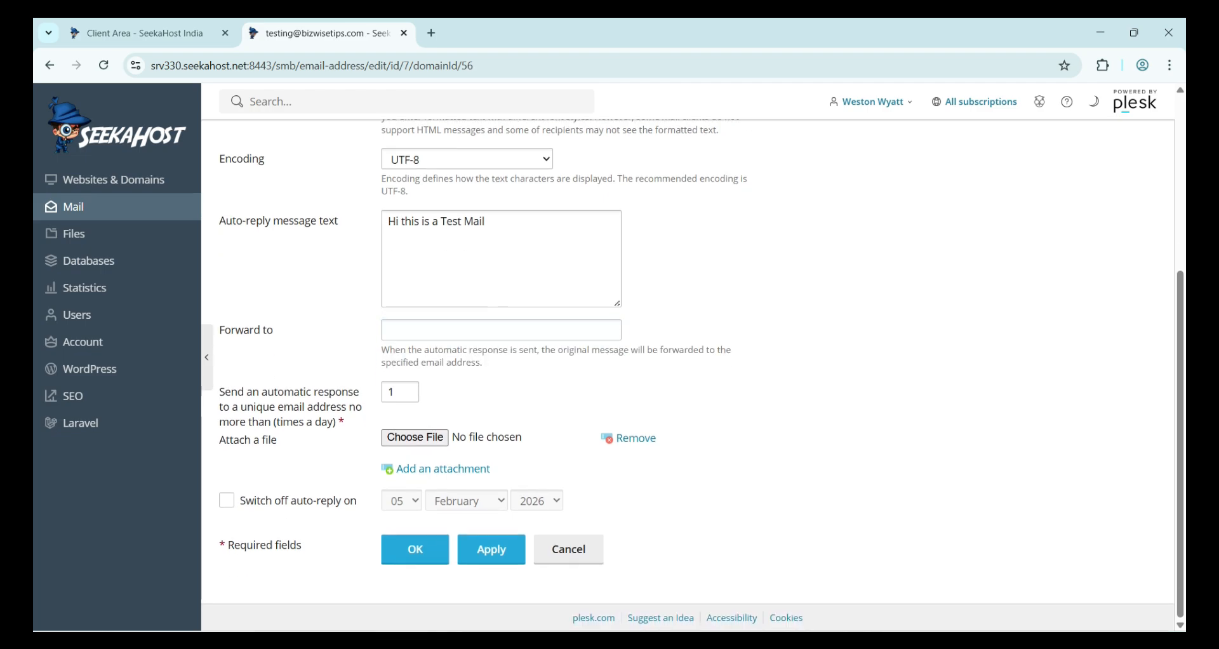
pyautogui.moveTo(220, 392); pyautogui.dragTo(334, 421)
pyautogui.click(333, 421)
pyautogui.moveTo(219, 391); pyautogui.dragTo(347, 422)
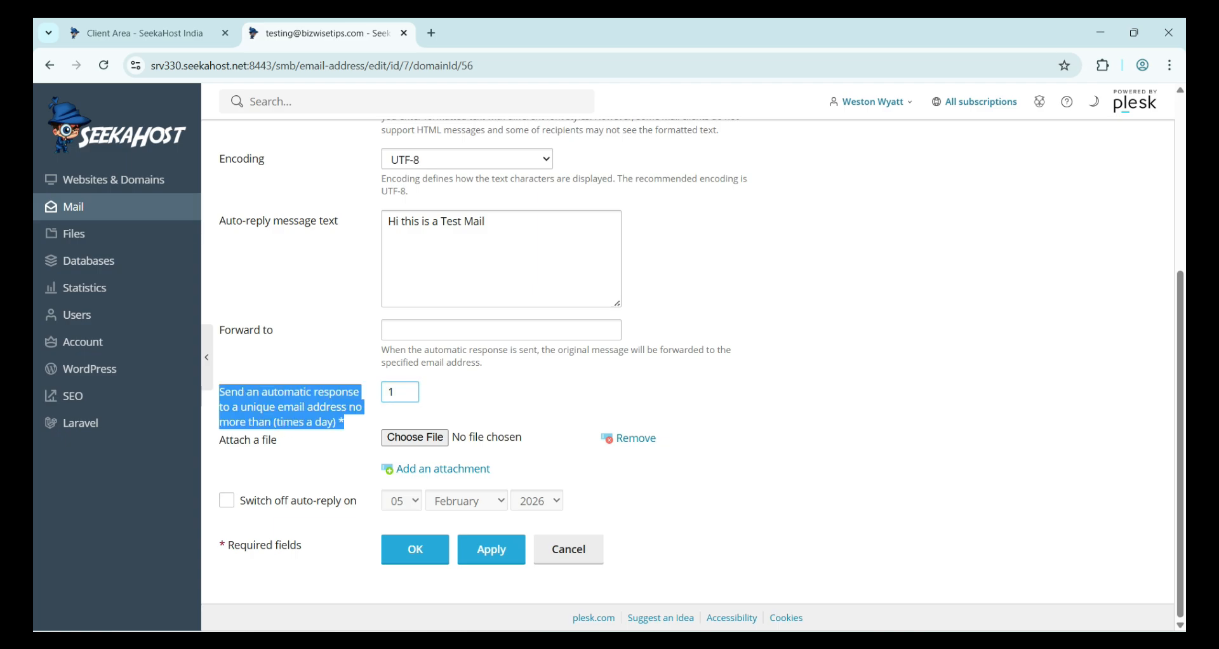
pyautogui.click(346, 421)
pyautogui.click(400, 392)
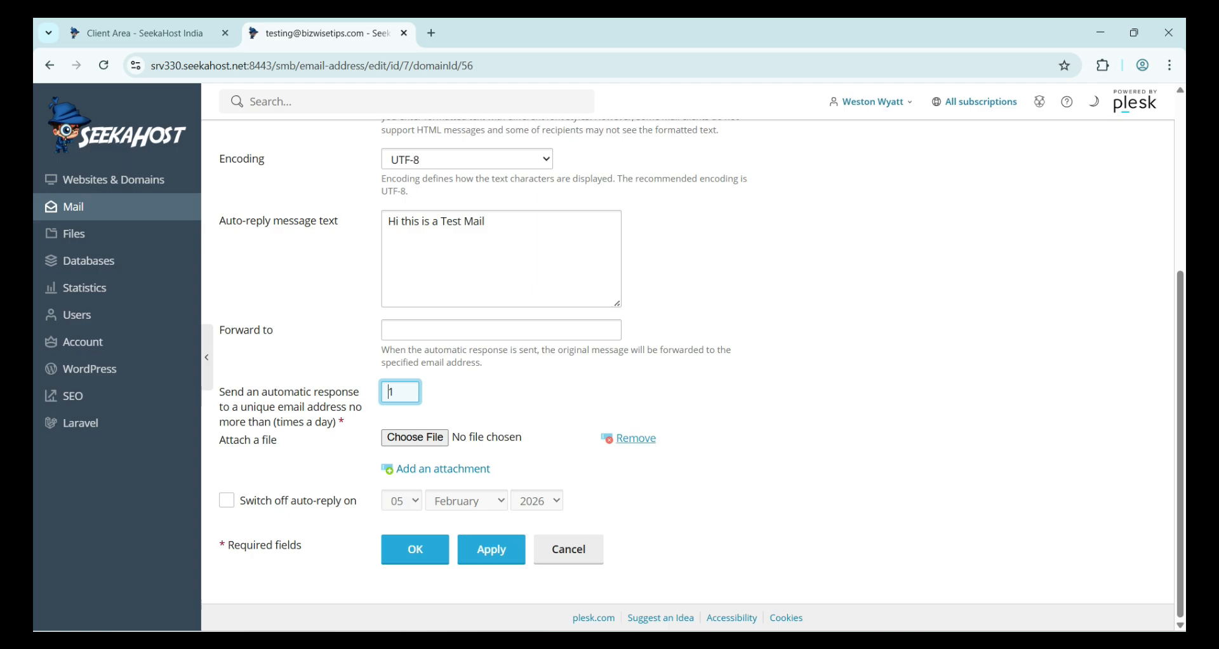
pyautogui.moveTo(220, 439); pyautogui.dragTo(280, 440)
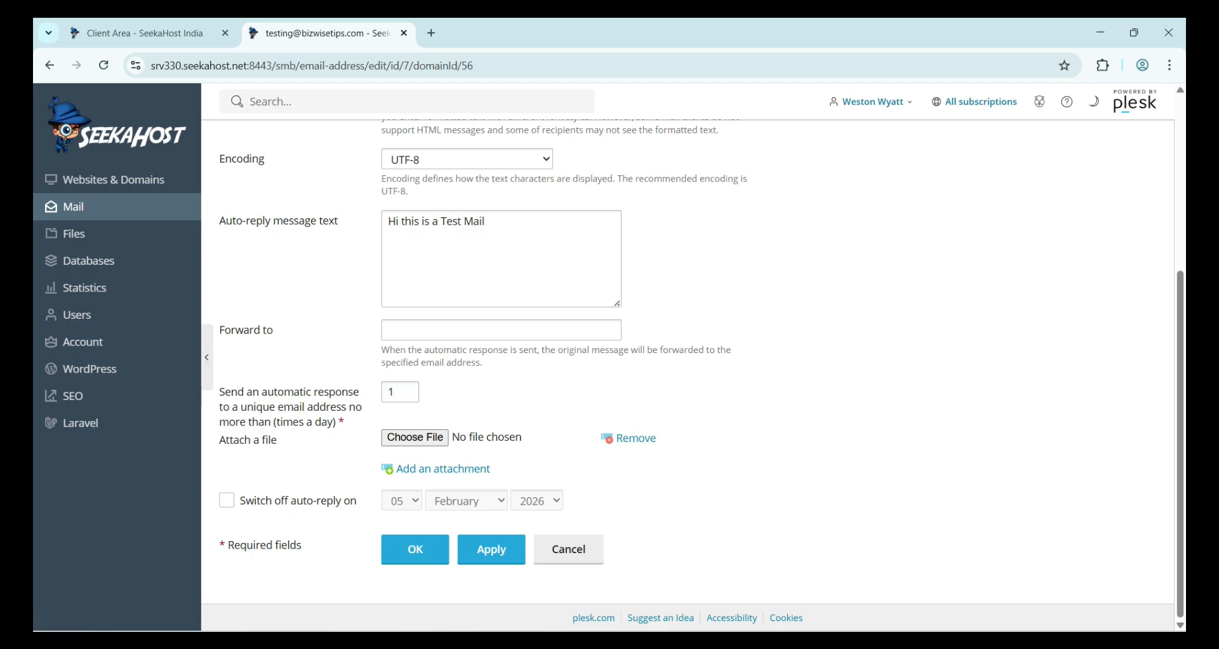
pyautogui.click(227, 501)
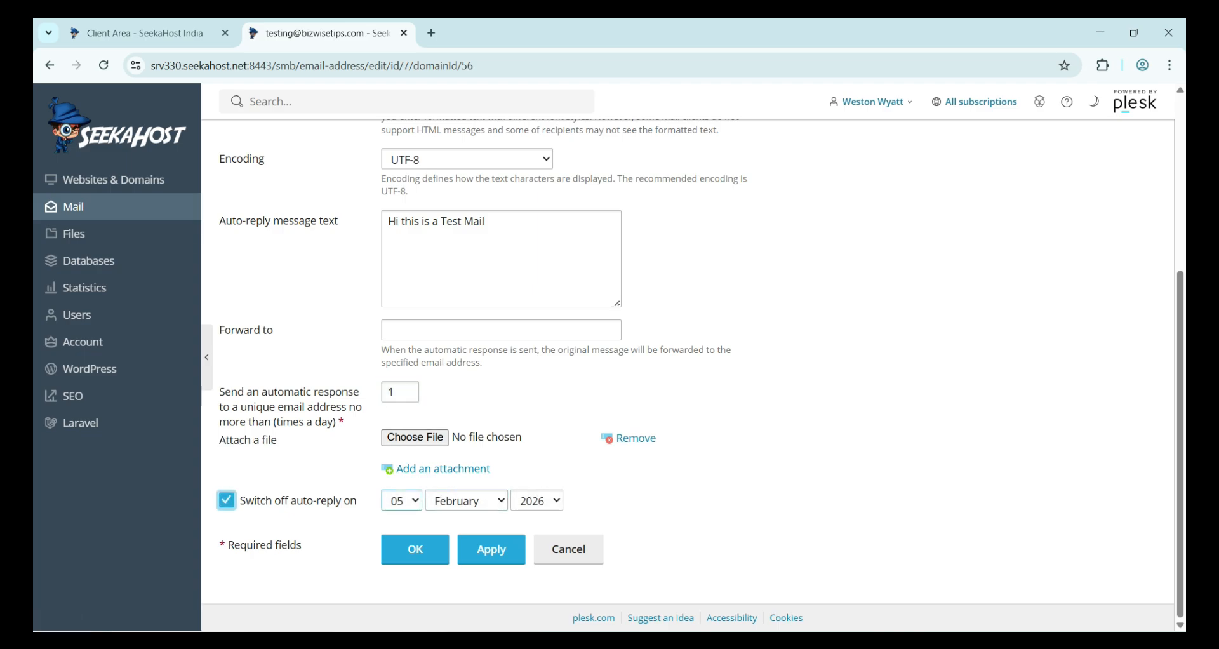
pyautogui.click(401, 500)
pyautogui.click(483, 412)
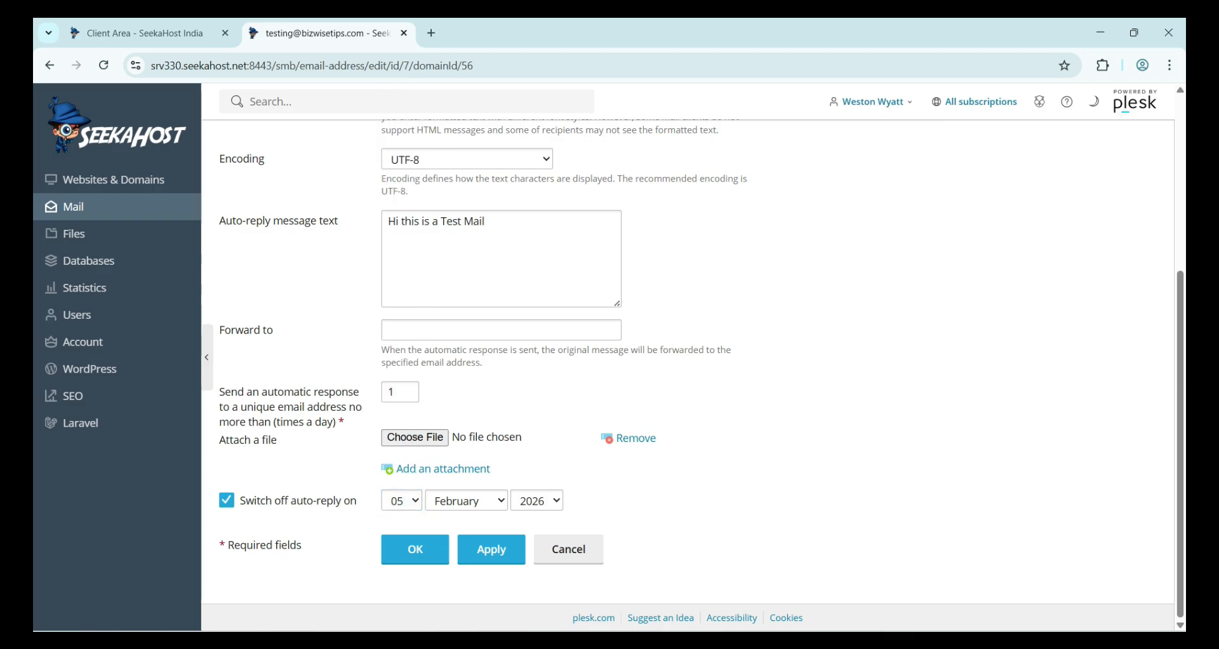
pyautogui.click(226, 501)
pyautogui.click(491, 549)
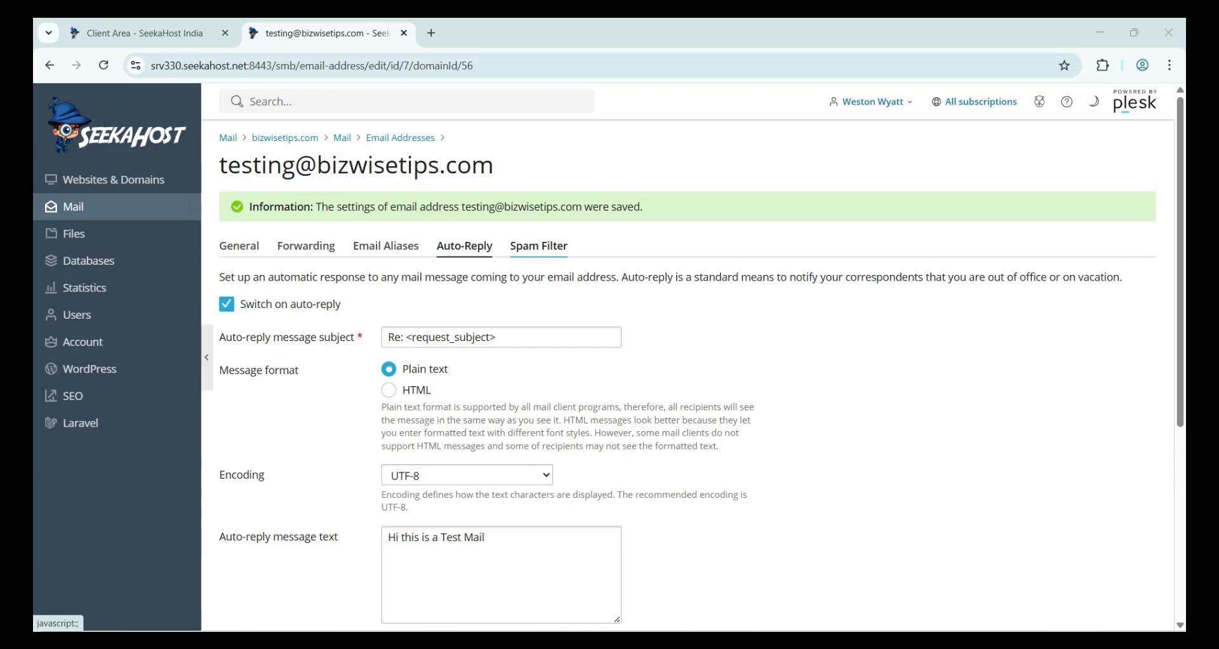
# - Open the mailbox's Spam Filter settings and review the spam handling options
pyautogui.click(538, 245)
pyautogui.scroll(-1, 538, 246)
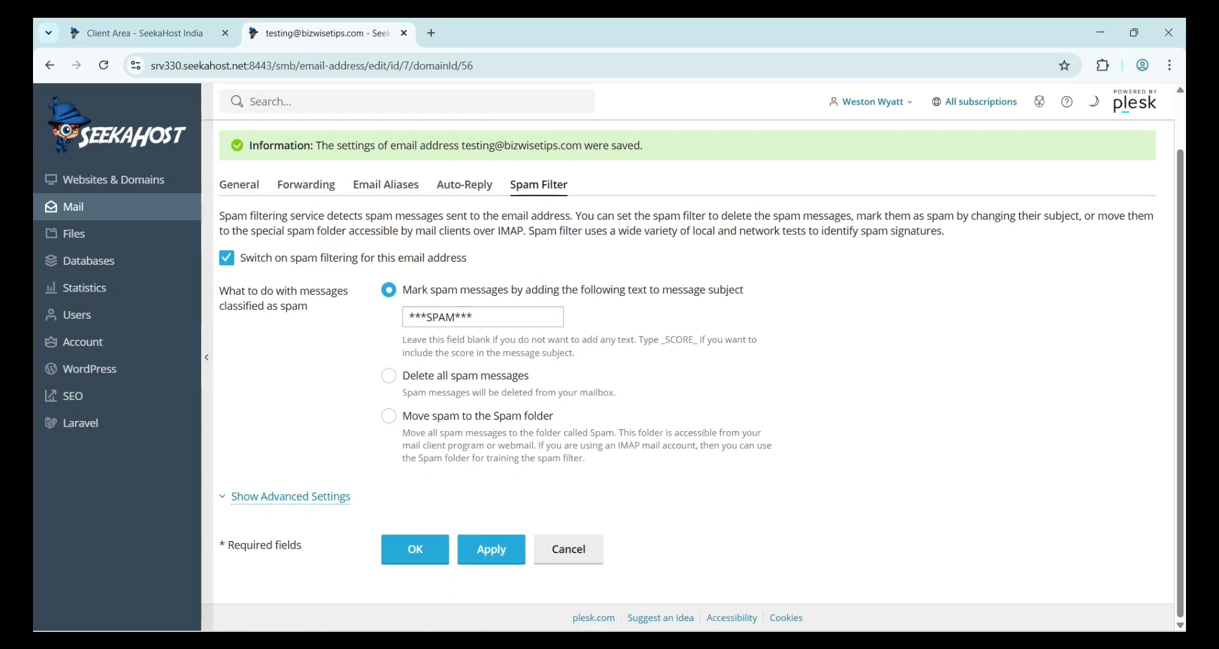
pyautogui.tripleClick(458, 232)
pyautogui.click(457, 231)
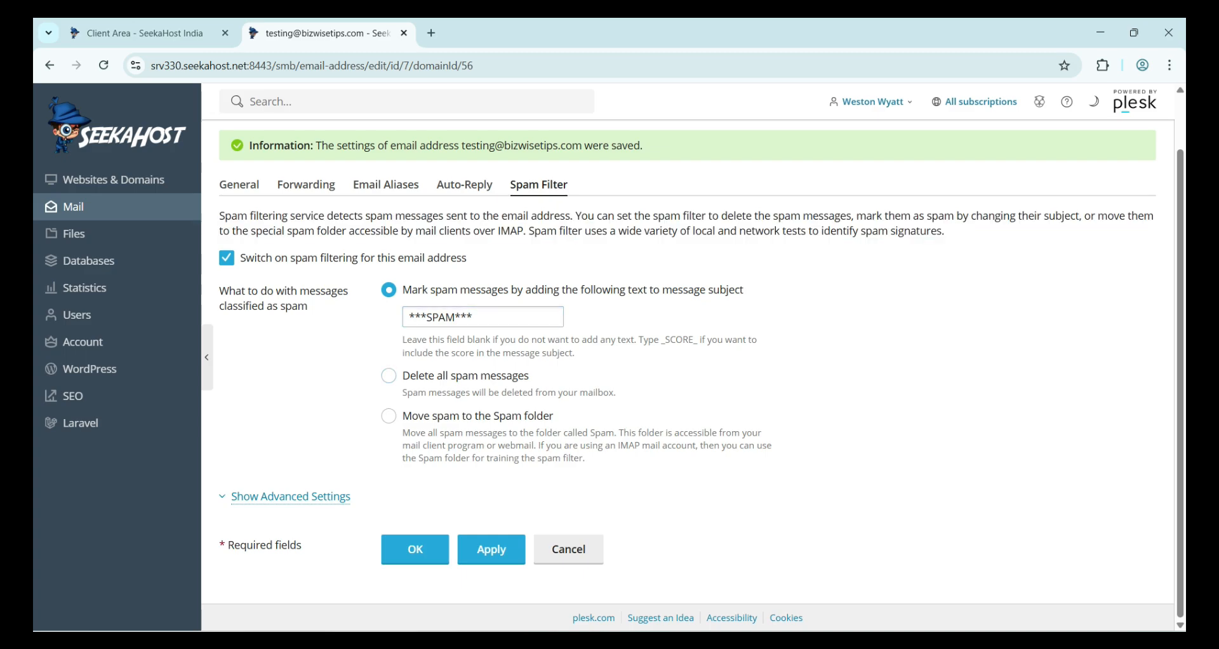
pyautogui.tripleClick(571, 290)
pyautogui.click(571, 289)
pyautogui.doubleClick(445, 375)
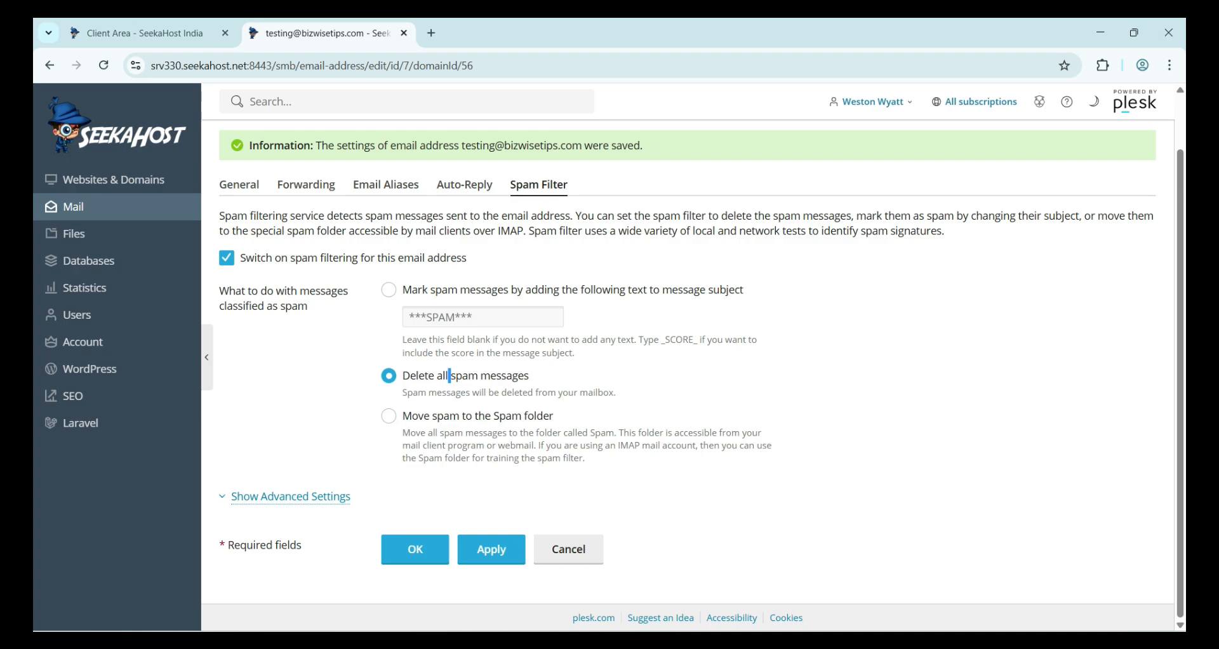
# - Choose marking spam by adding ***SPAM*** to the subject and show the advanced settings
pyautogui.click(470, 289)
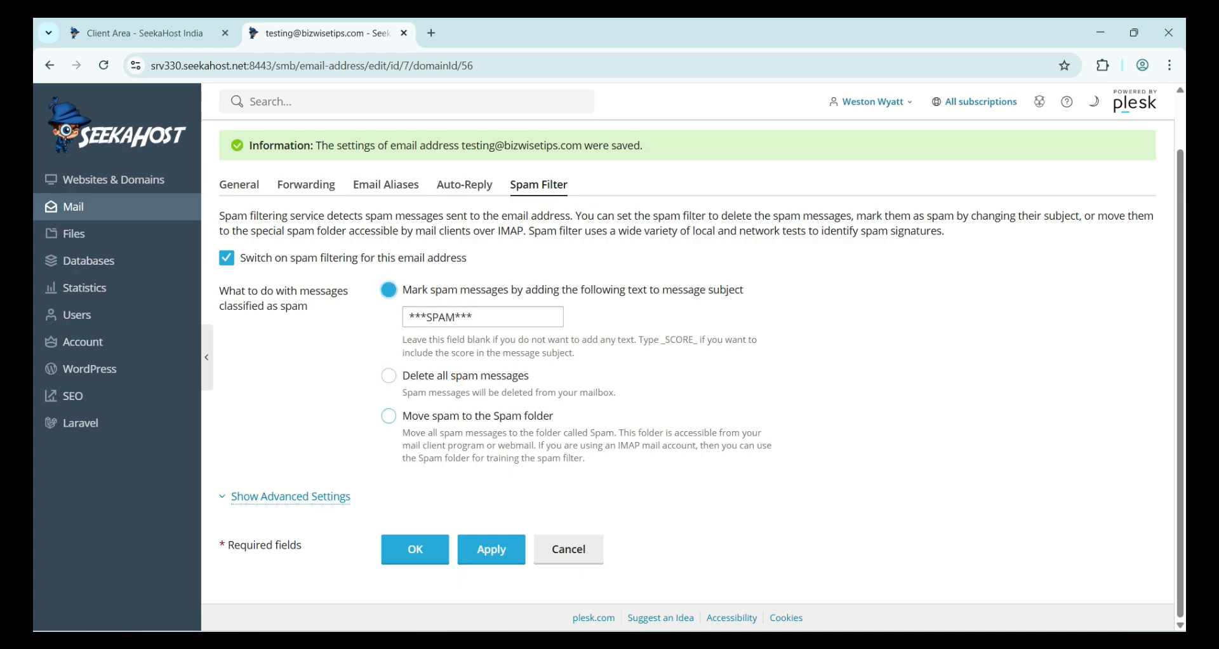
pyautogui.click(477, 416)
pyautogui.tripleClick(438, 433)
pyautogui.click(439, 433)
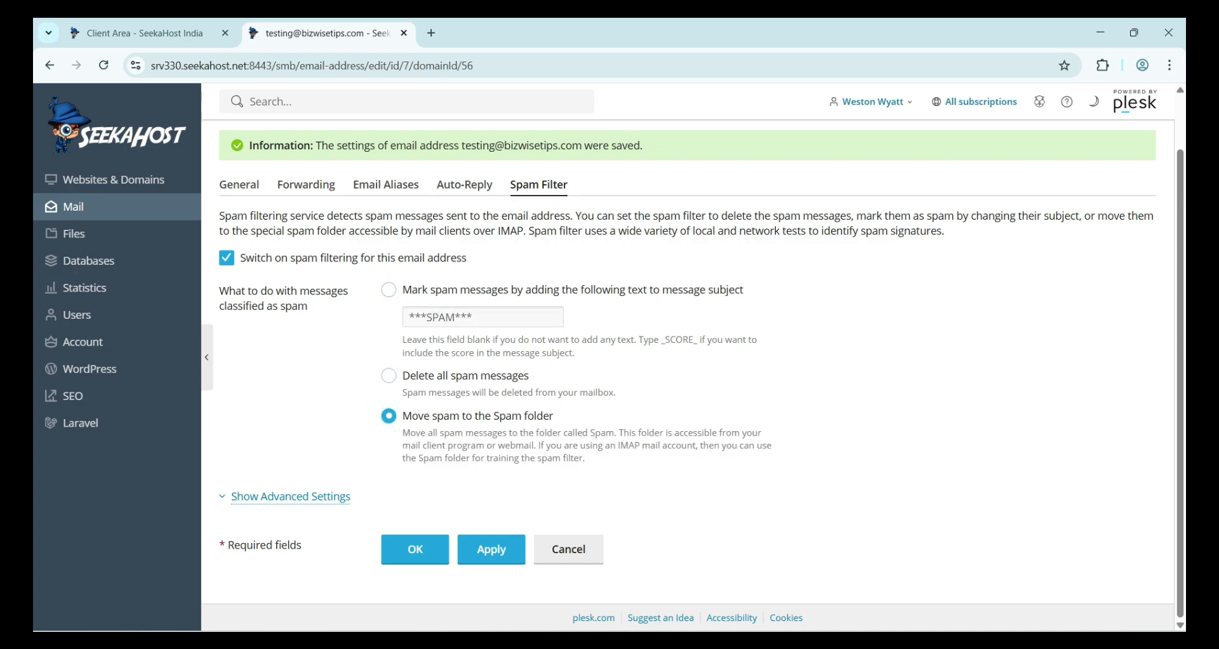
pyautogui.click(388, 290)
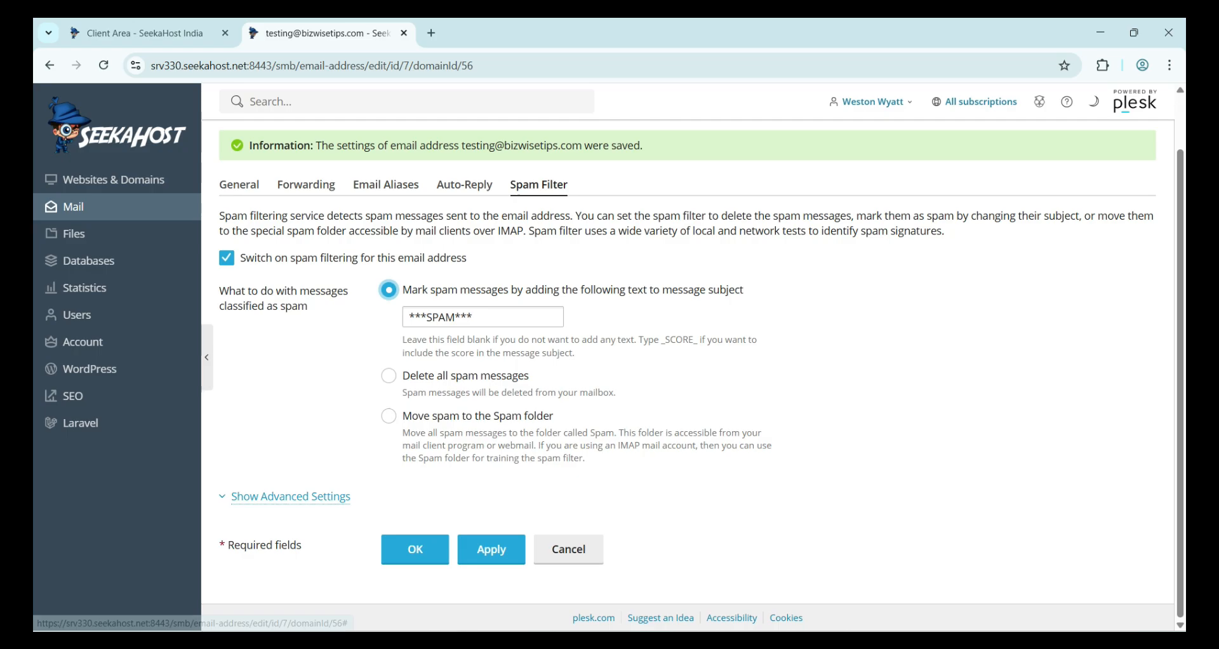
pyautogui.click(291, 496)
# - Keep filter sensitivity at 7 and leave the spam White List empty
pyautogui.scroll(-1, 688, 407)
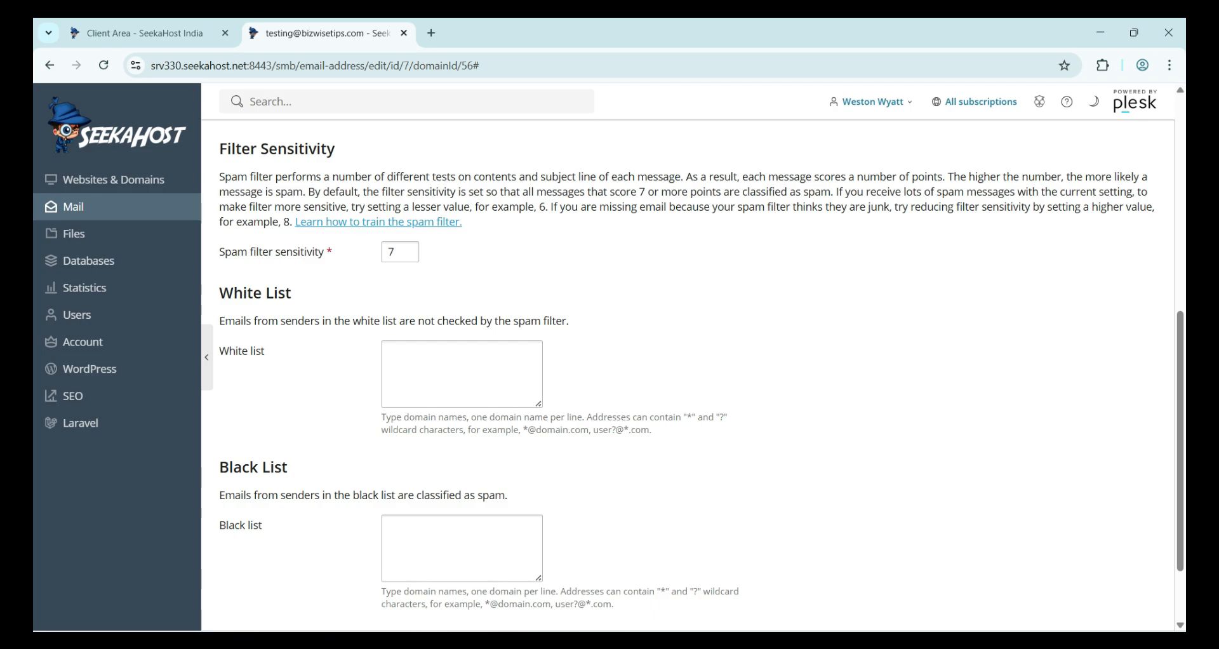
pyautogui.tripleClick(369, 321)
pyautogui.click(440, 375)
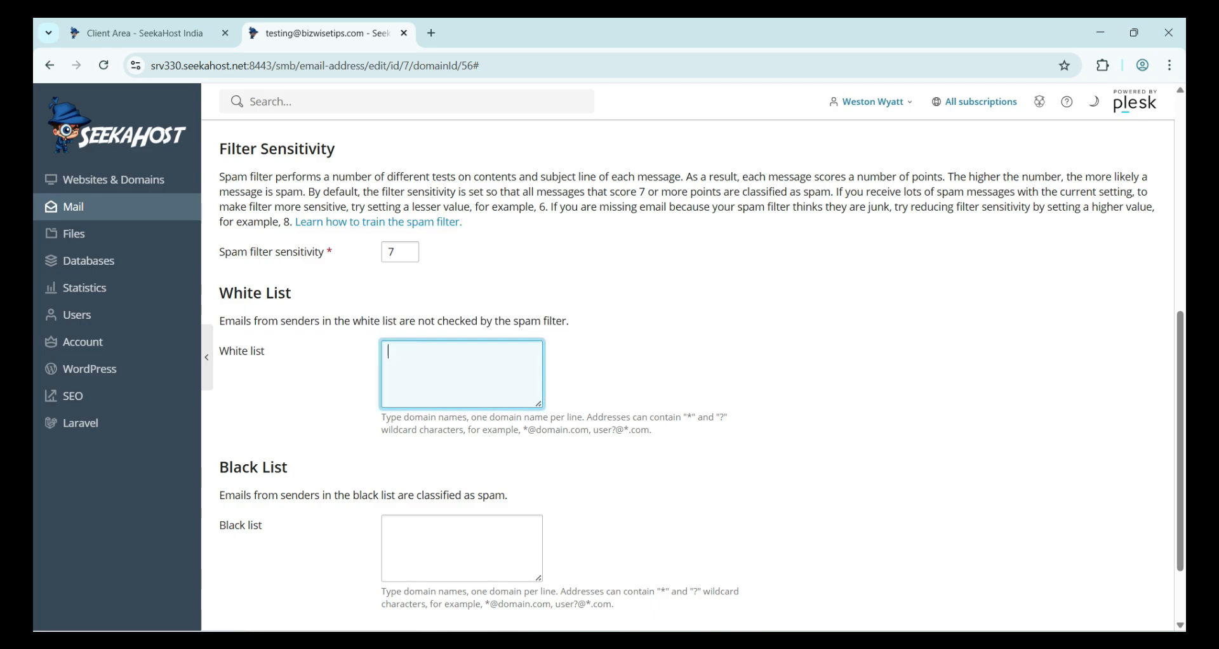
pyautogui.click(406, 495)
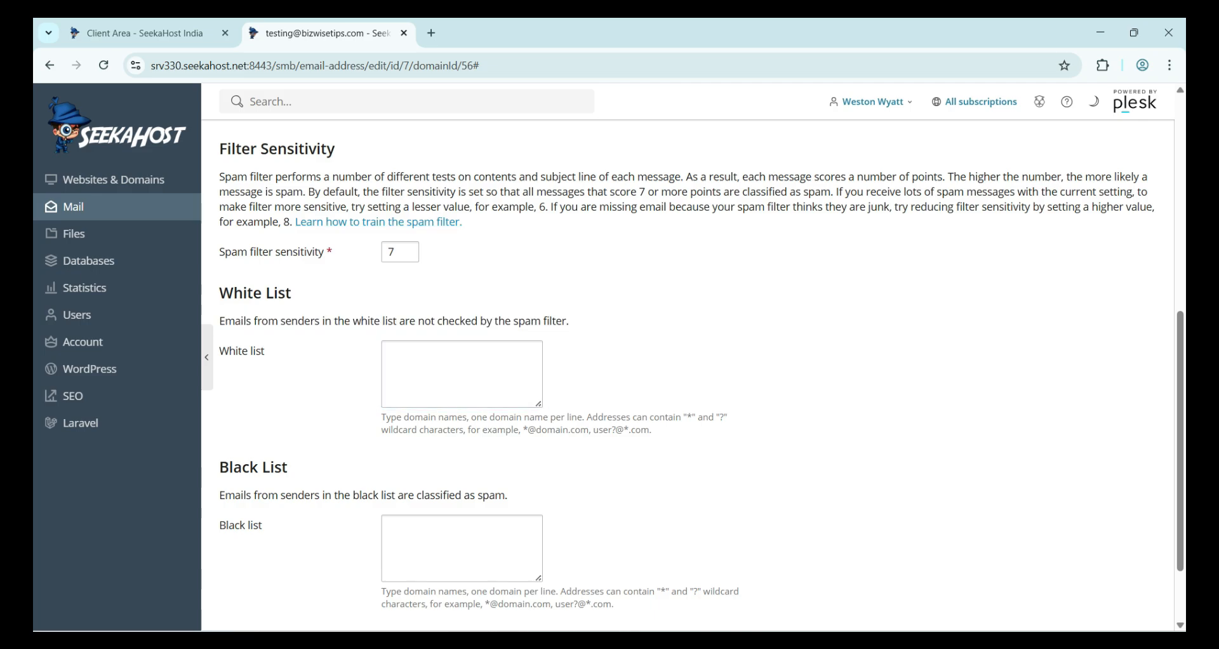
pyautogui.moveTo(522, 430); pyautogui.dragTo(630, 430)
pyautogui.click(591, 433)
pyautogui.click(631, 433)
# - Leave the Black List empty and save the spam filter settings
pyautogui.scroll(-3, 632, 433)
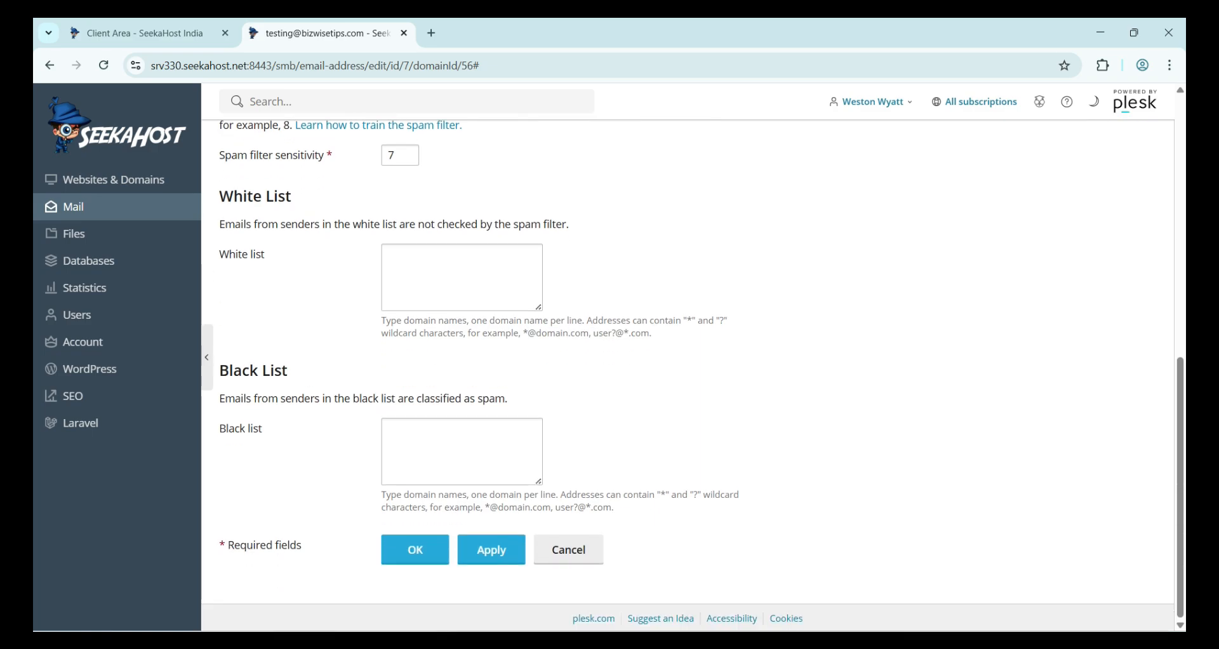
pyautogui.moveTo(288, 370); pyautogui.dragTo(219, 371)
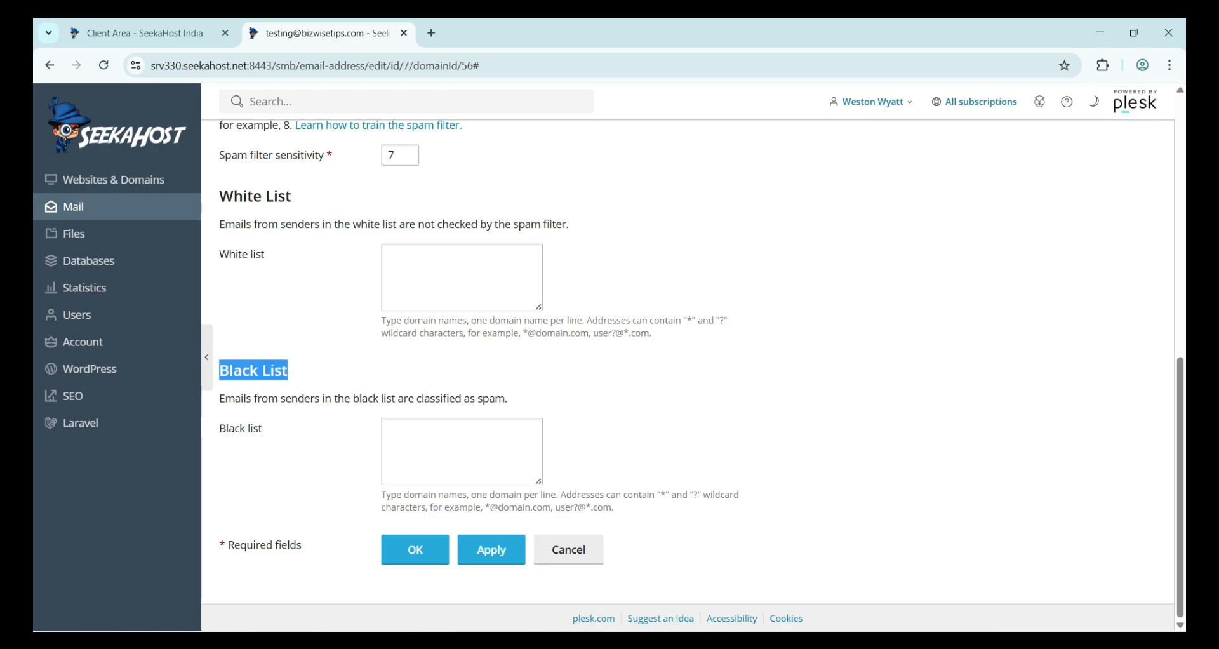
pyautogui.click(462, 451)
pyautogui.tripleClick(495, 501)
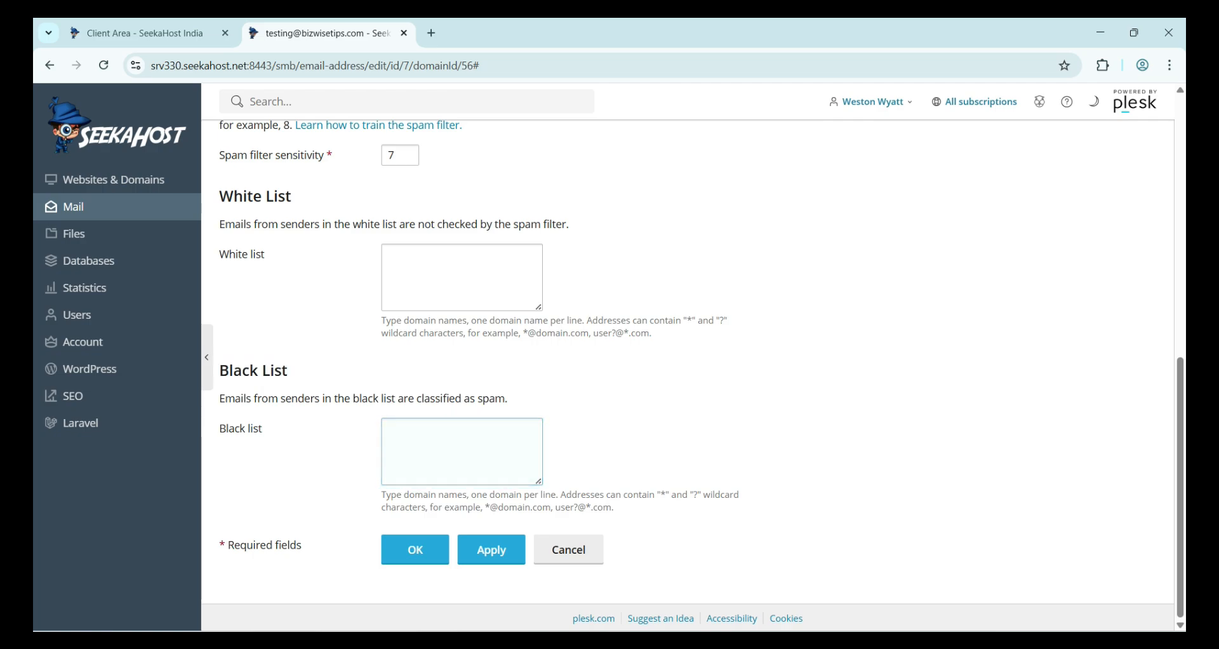
pyautogui.moveTo(484, 507); pyautogui.dragTo(614, 507)
pyautogui.click(416, 549)
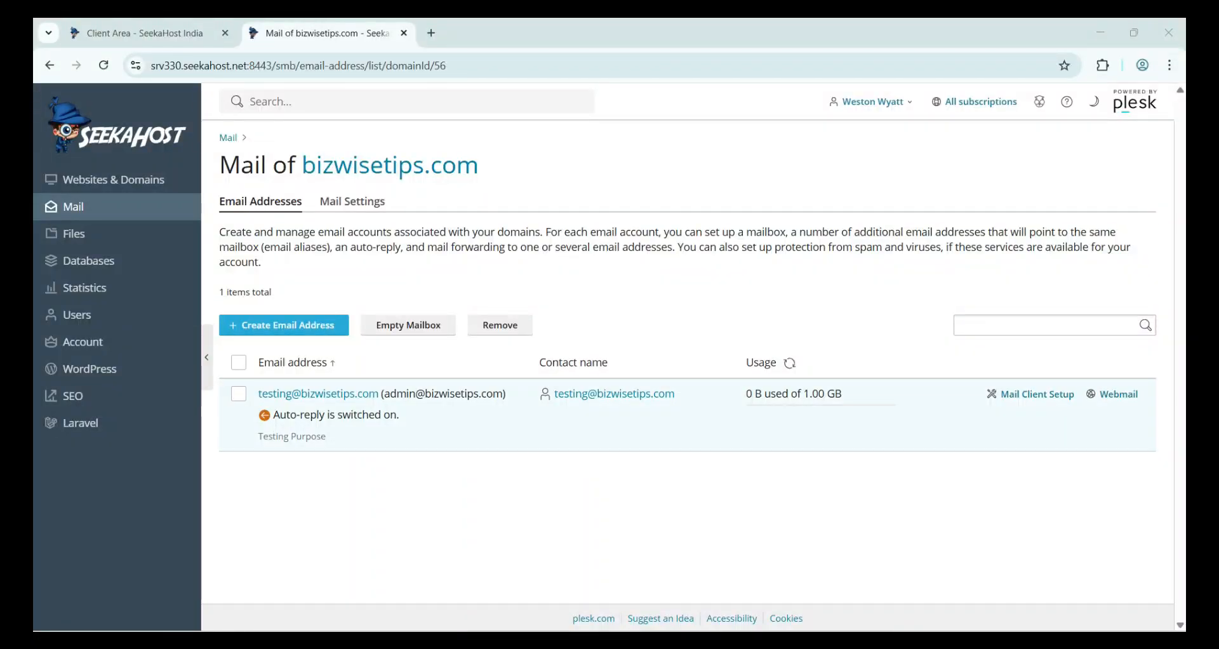
# - Open Mail Client Setup for the testing mailbox and view the Autodiscover SRV records
pyautogui.click(1031, 393)
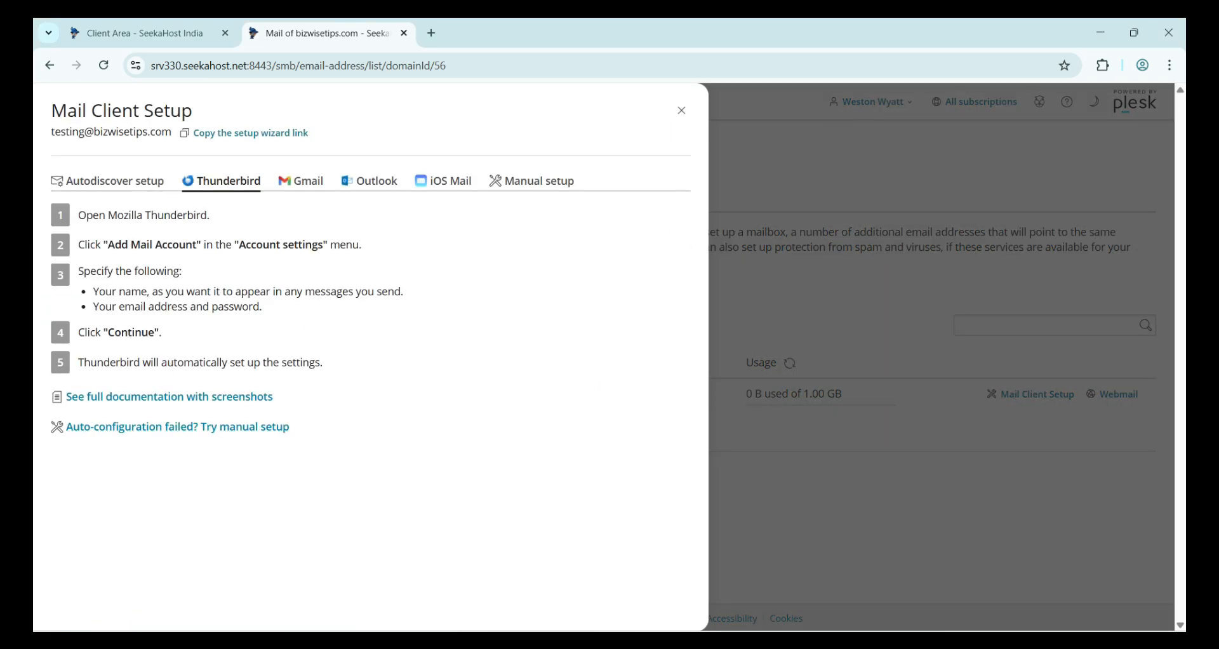
pyautogui.click(114, 181)
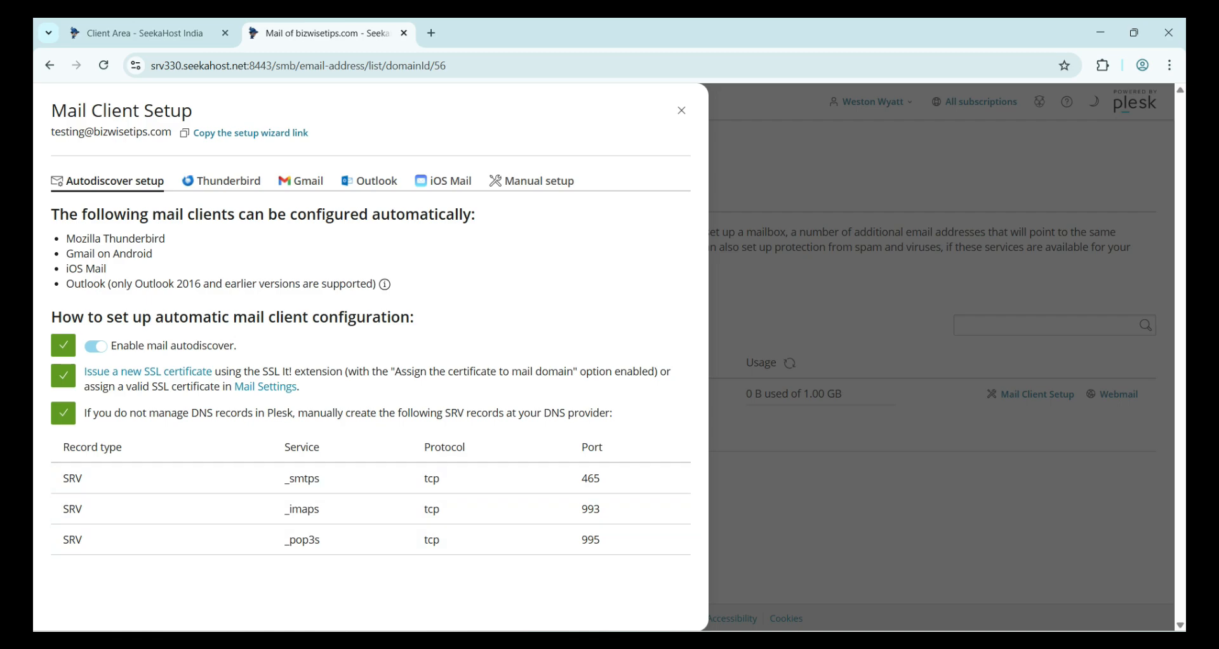
# - Review the SRV records and the Thunderbird, Gmail, Outlook, iOS Mail and Manual setup instructions
pyautogui.moveTo(62, 447); pyautogui.dragTo(606, 541)
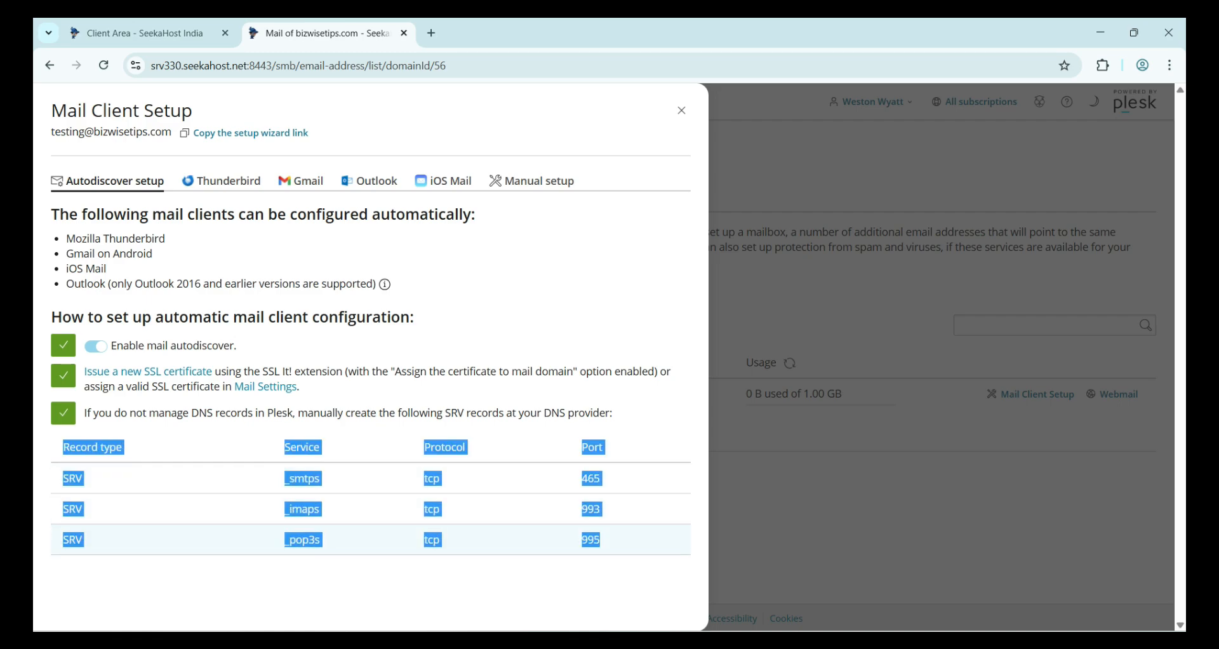
pyautogui.click(607, 541)
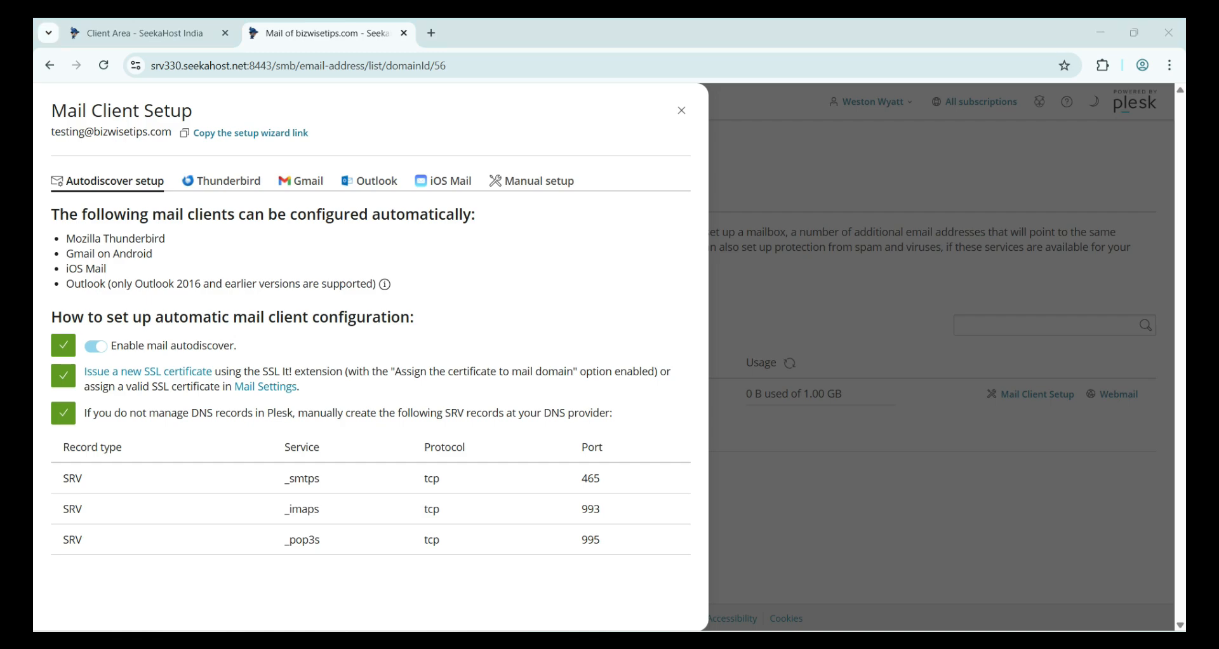
pyautogui.click(222, 181)
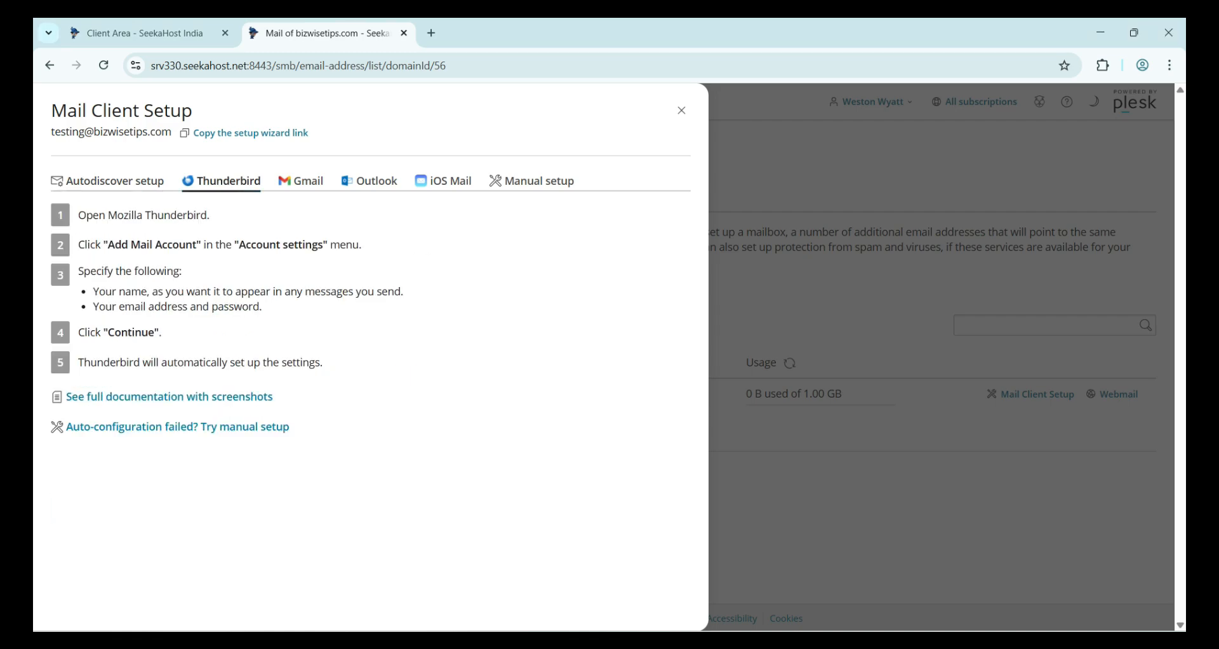
pyautogui.click(301, 180)
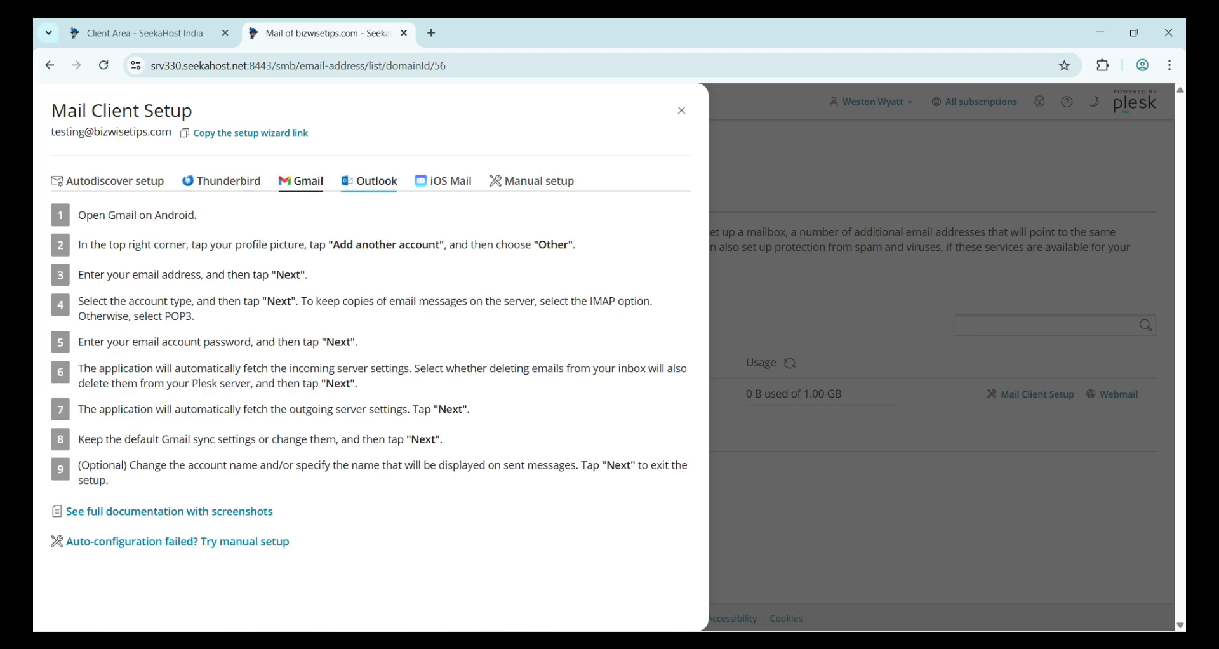
pyautogui.click(369, 181)
pyautogui.click(443, 181)
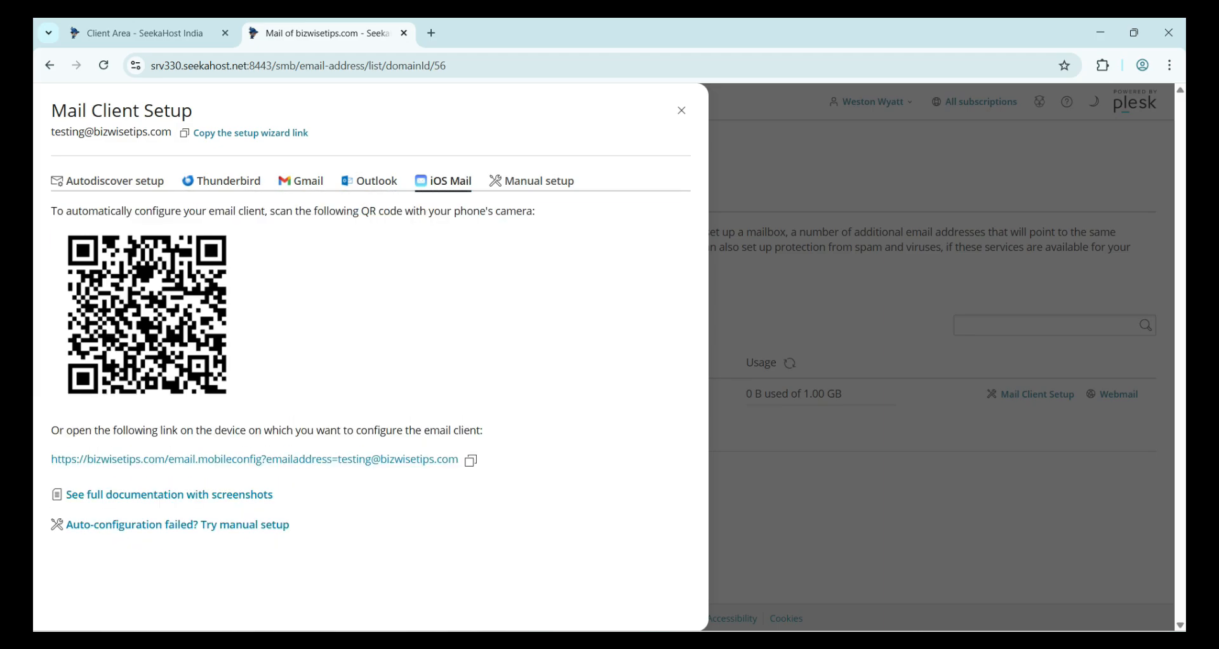
pyautogui.click(533, 181)
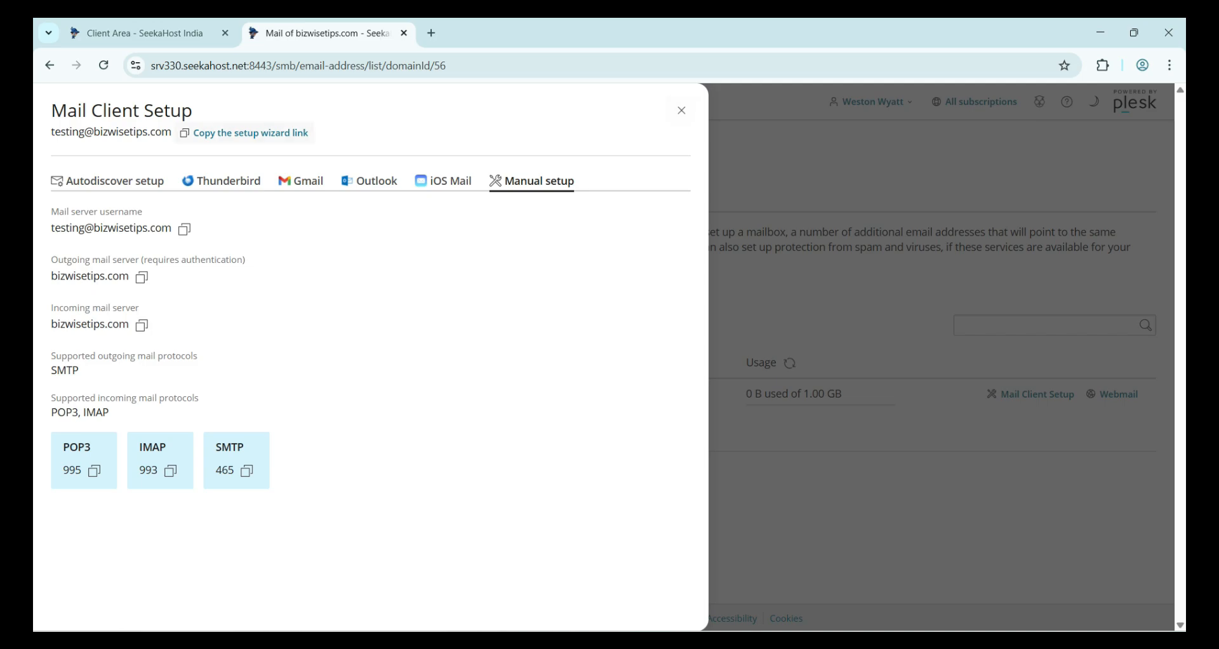
# - Copy the mailbox's setup wizard link and load it in a new browser tab
pyautogui.click(248, 132)
pyautogui.hotkey('ctrl', 't')
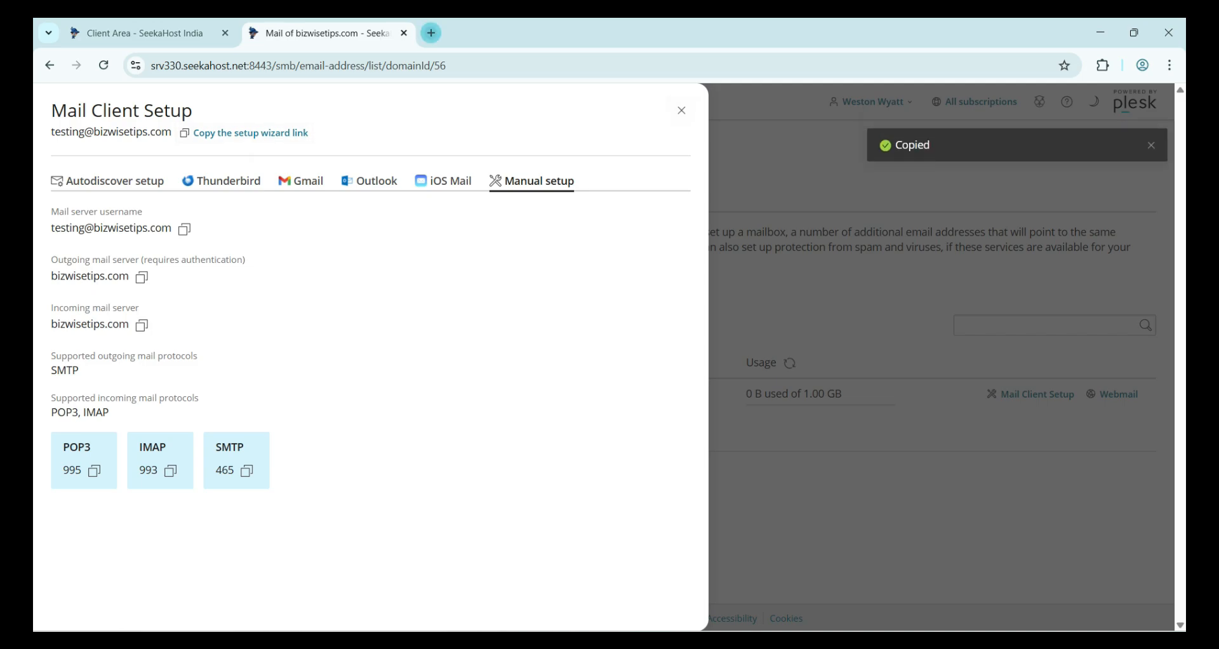
pyautogui.hotkey('ctrl', 'v')
pyautogui.press('Return')
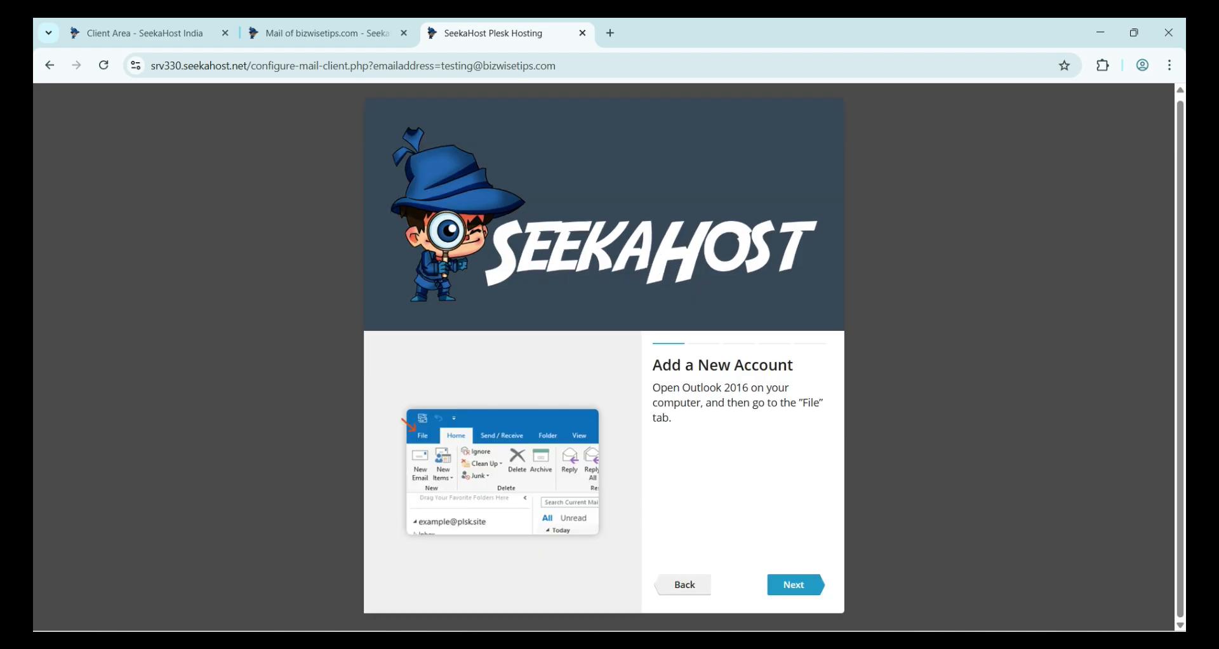
# - Step through the Outlook setup pages and view the manual server settings in the wizard
pyautogui.click(799, 585)
pyautogui.click(684, 585)
pyautogui.click(684, 585)
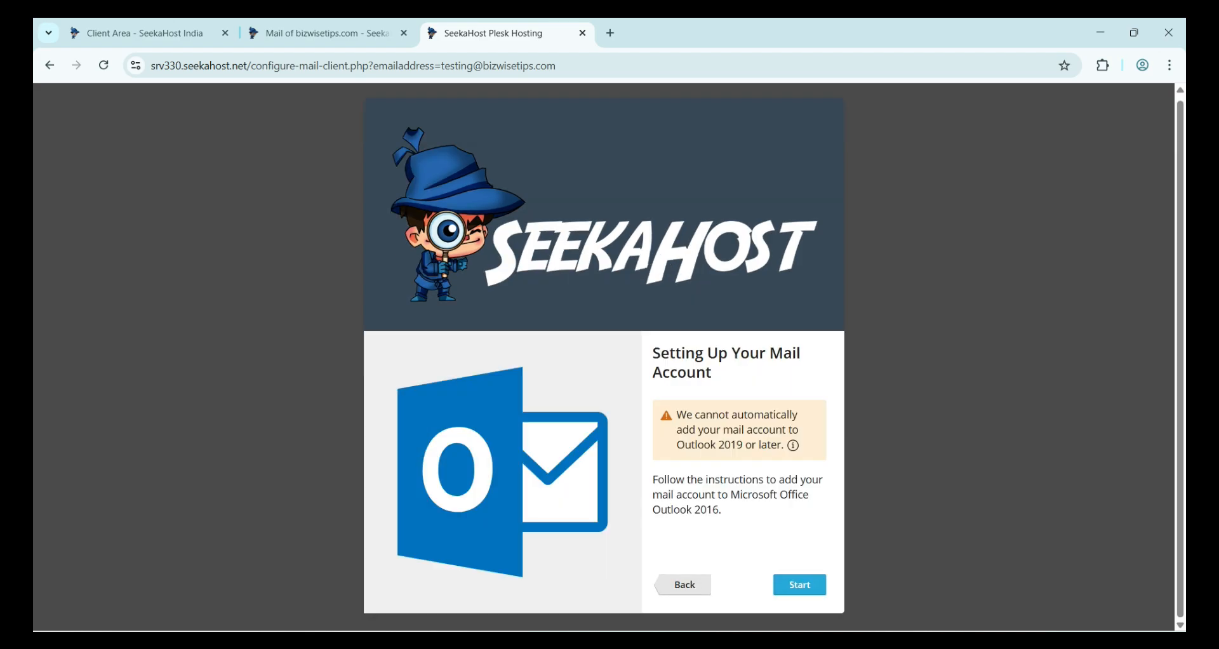
pyautogui.click(685, 585)
pyautogui.click(756, 523)
pyautogui.scroll(-1, 604, 457)
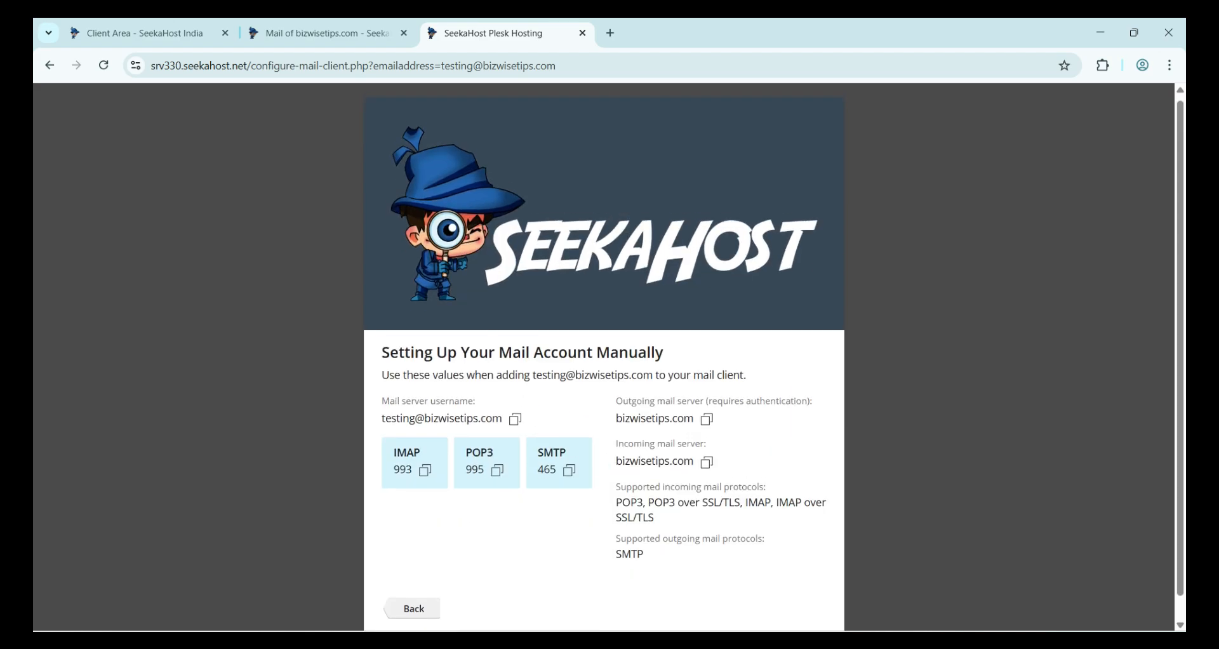
pyautogui.click(414, 585)
# - View the iOS Mail QR code and Gmail pages, then close the wizard tab and setup panel
pyautogui.click(755, 463)
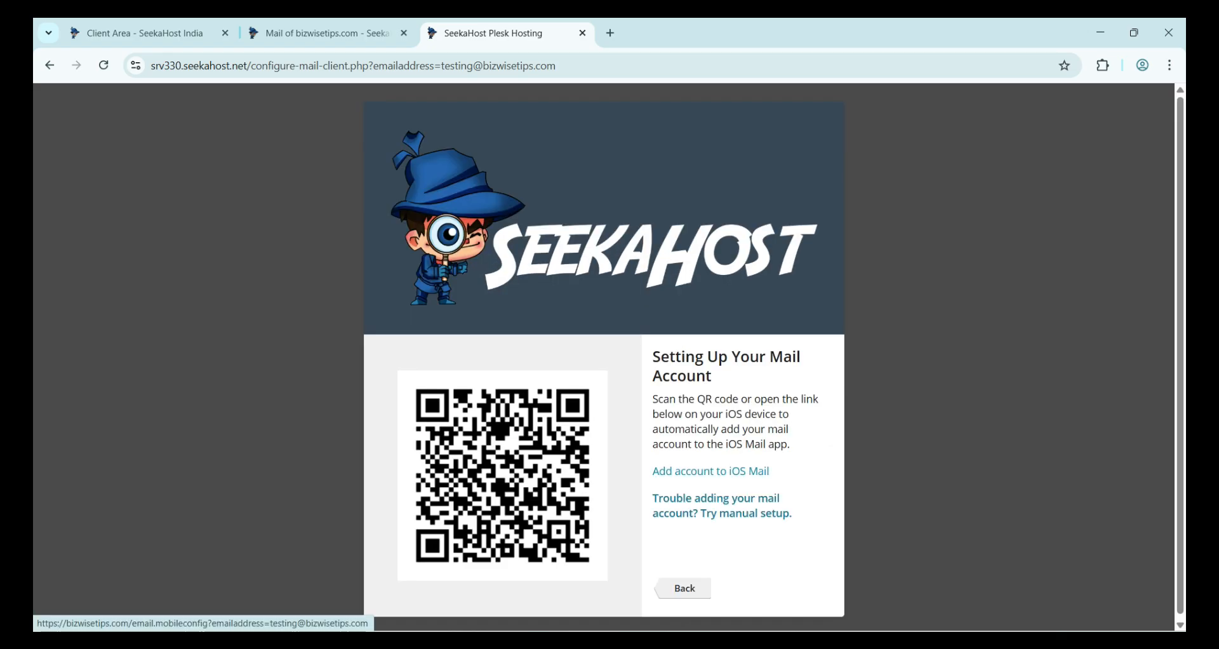
pyautogui.click(684, 585)
pyautogui.click(604, 463)
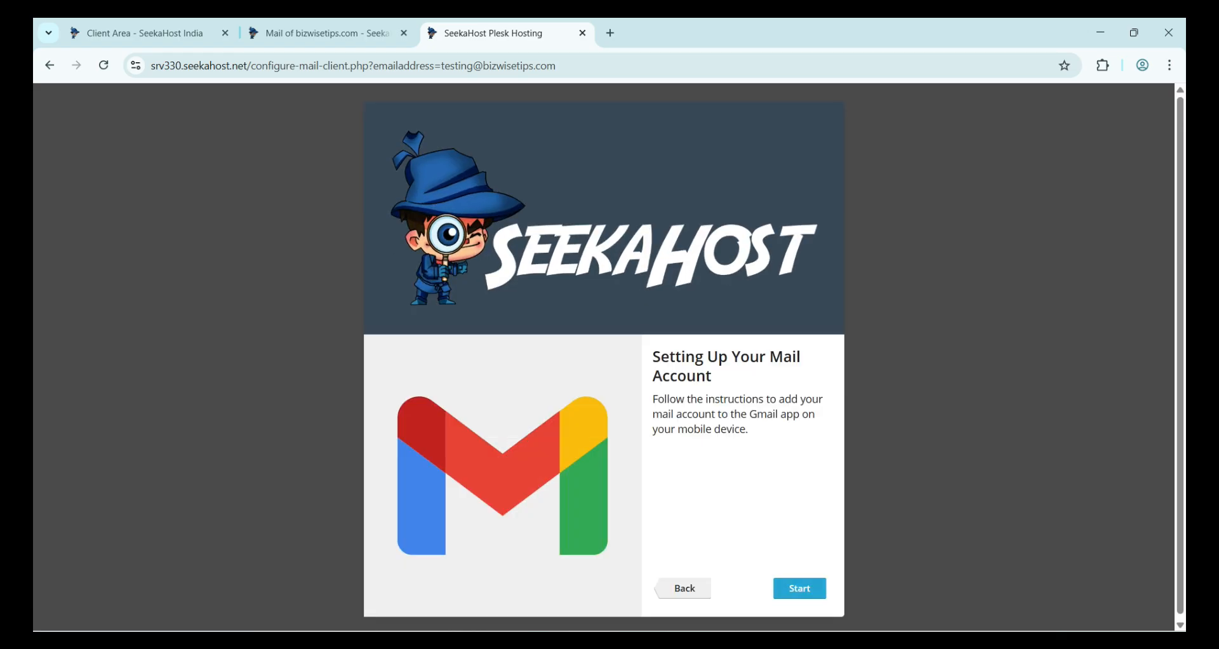
pyautogui.click(685, 588)
pyautogui.click(582, 33)
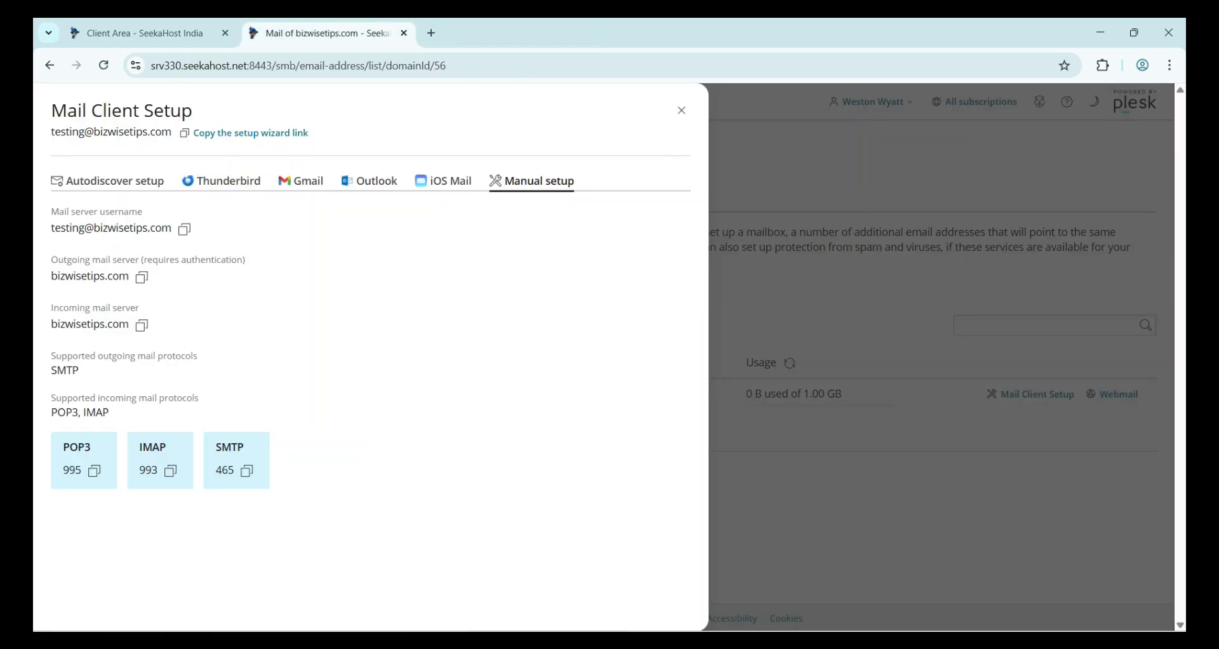
pyautogui.click(681, 110)
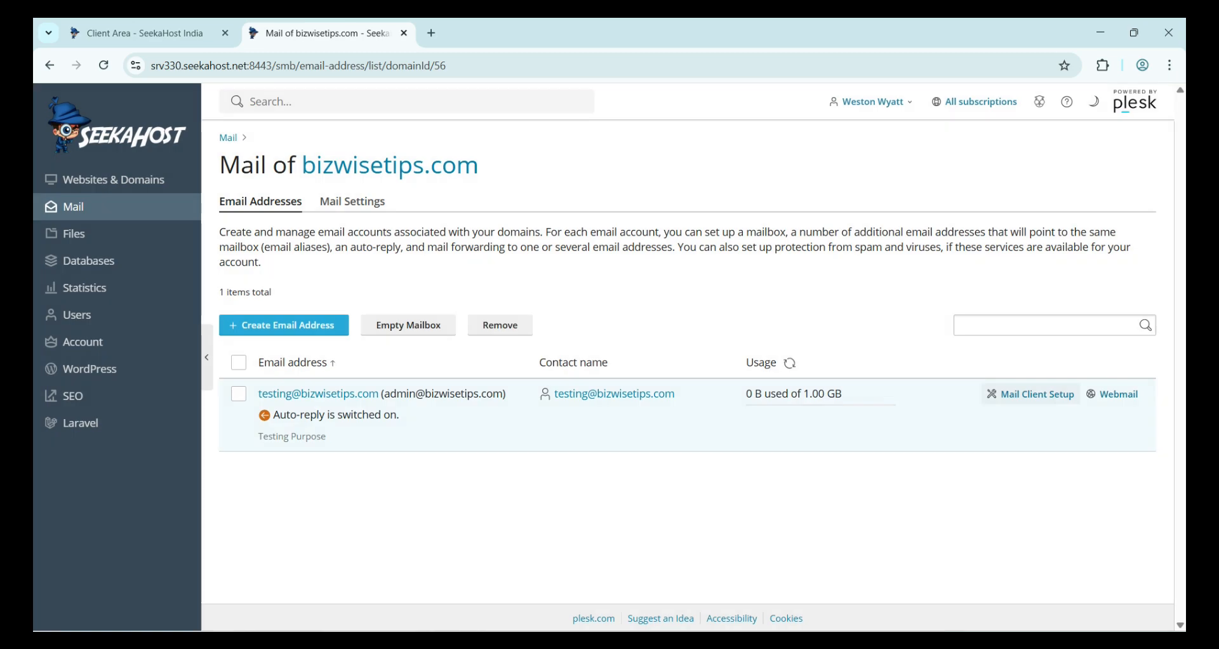
# - Open the testing mailbox in Roundcube, save its login in Chrome, and check Drafts and Sent
pyautogui.click(1112, 394)
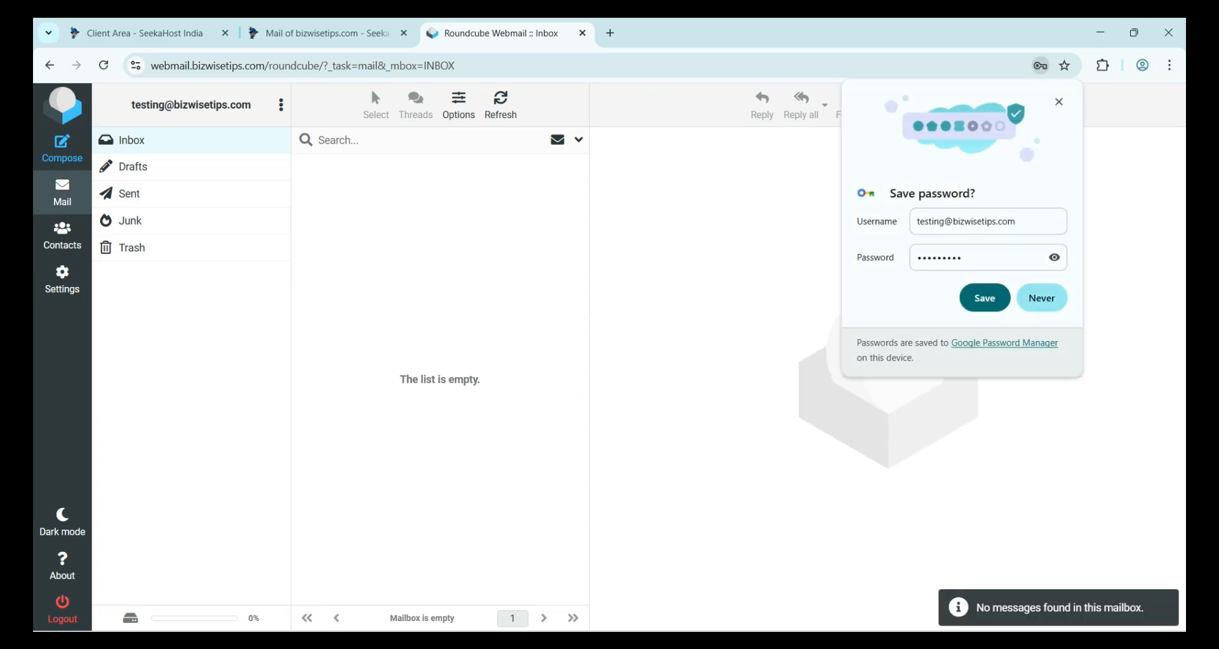
pyautogui.click(984, 298)
pyautogui.click(125, 166)
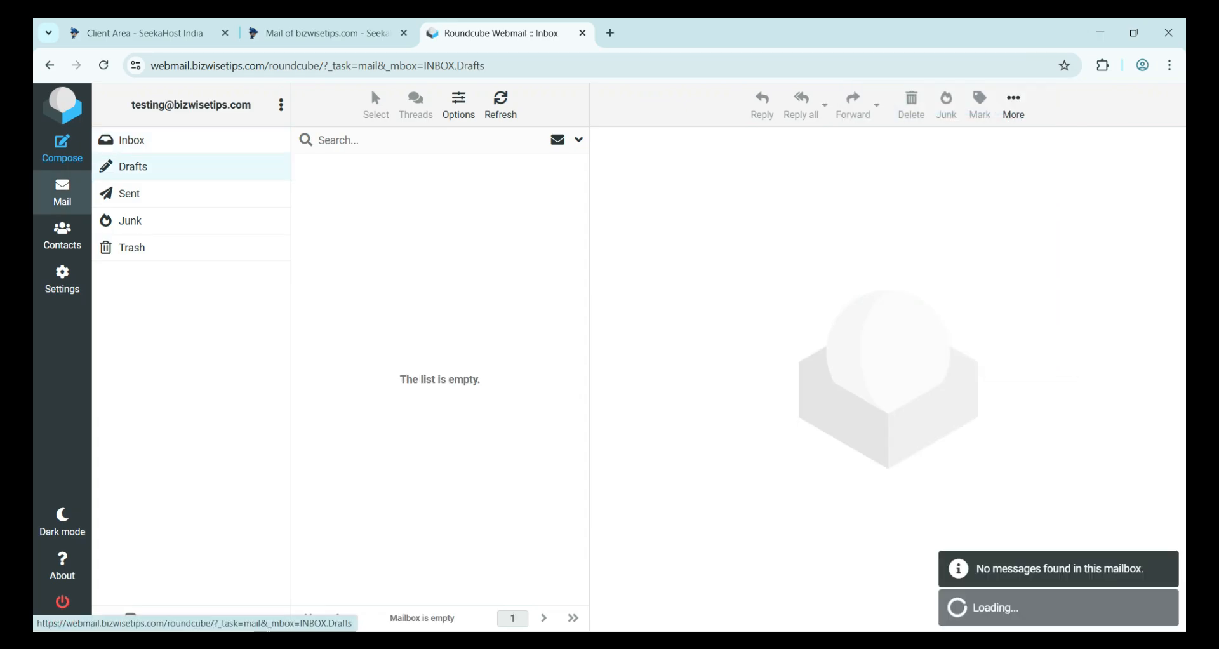
pyautogui.click(120, 193)
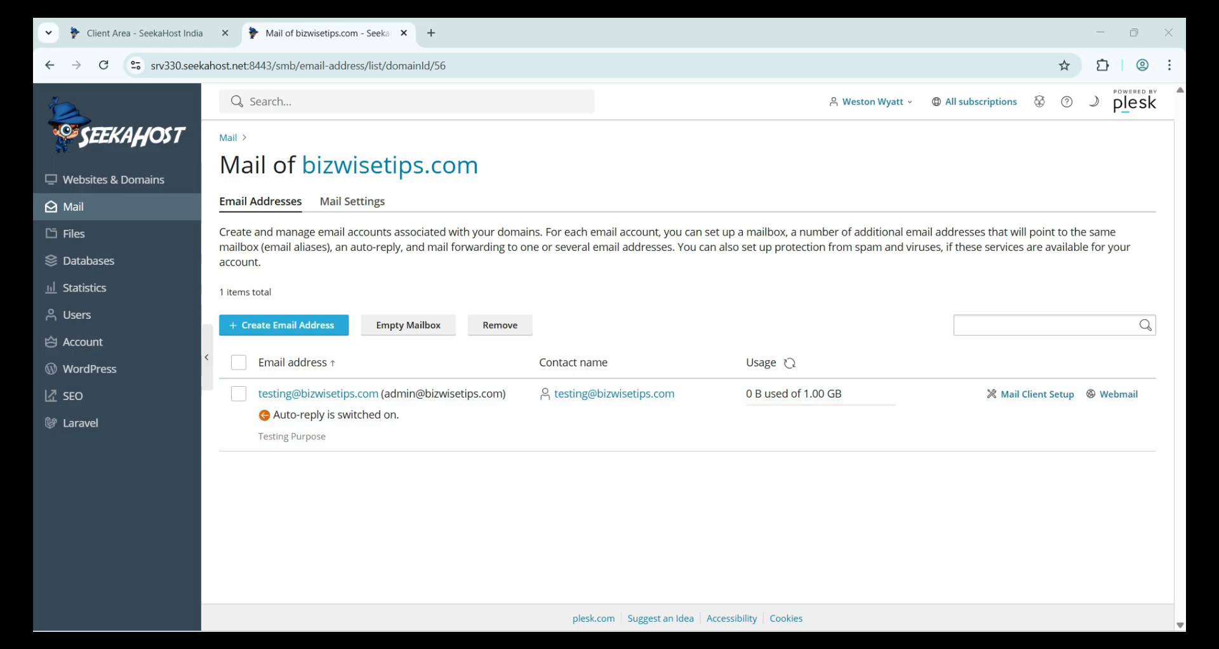
# - Open the domain's Mail Settings and go over the mail service option descriptions
pyautogui.click(352, 201)
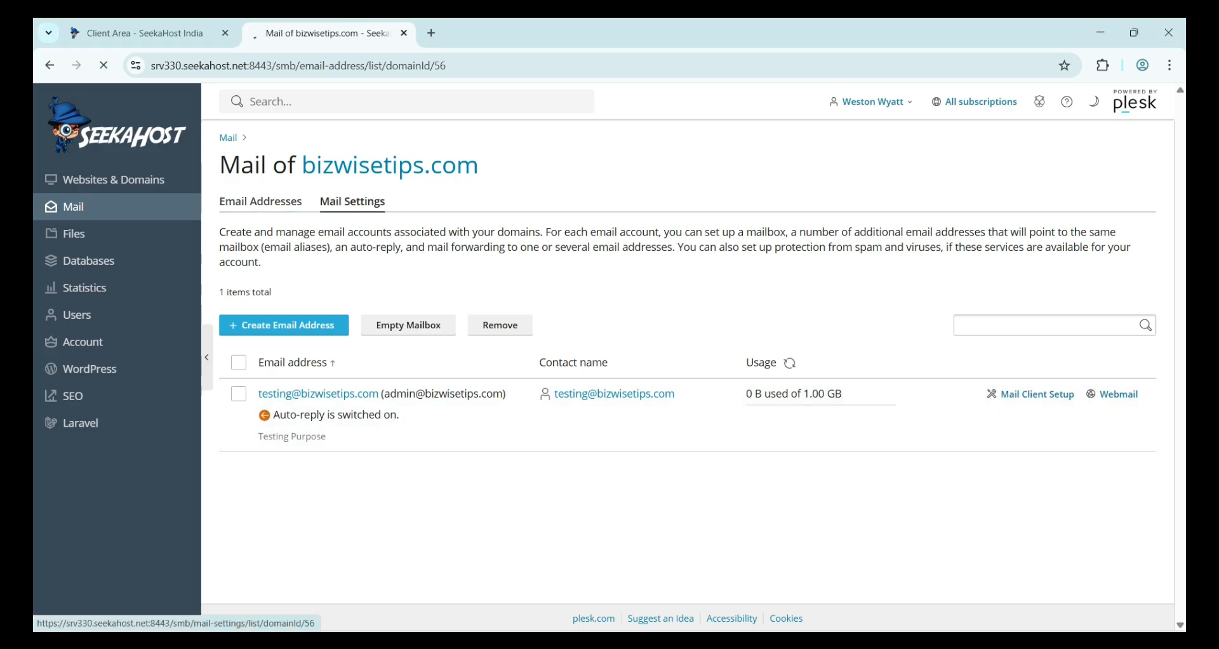
pyautogui.tripleClick(294, 262)
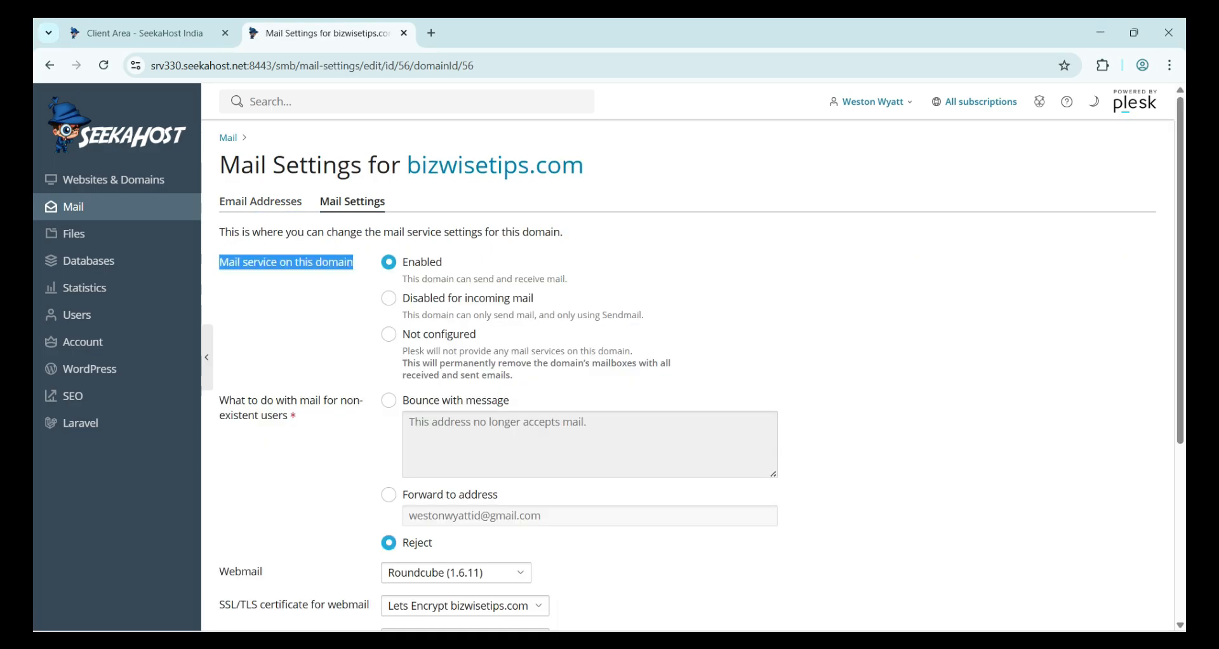
pyautogui.click(345, 234)
pyautogui.doubleClick(345, 233)
pyautogui.tripleClick(345, 233)
pyautogui.click(345, 232)
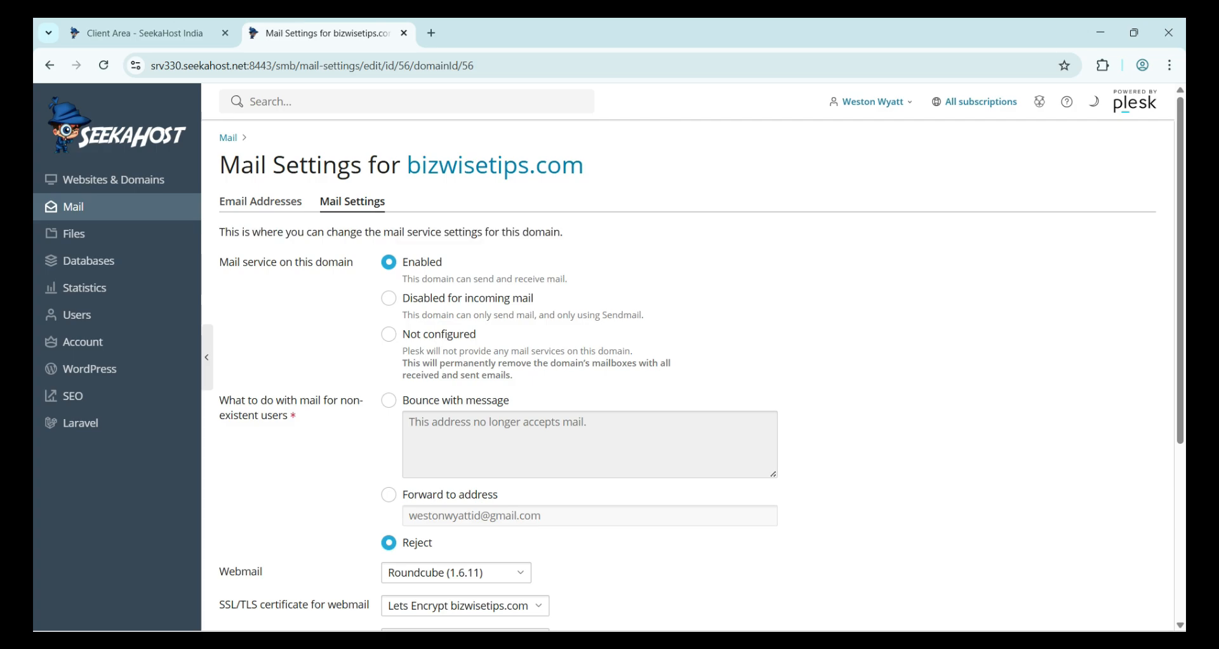
pyautogui.tripleClick(485, 278)
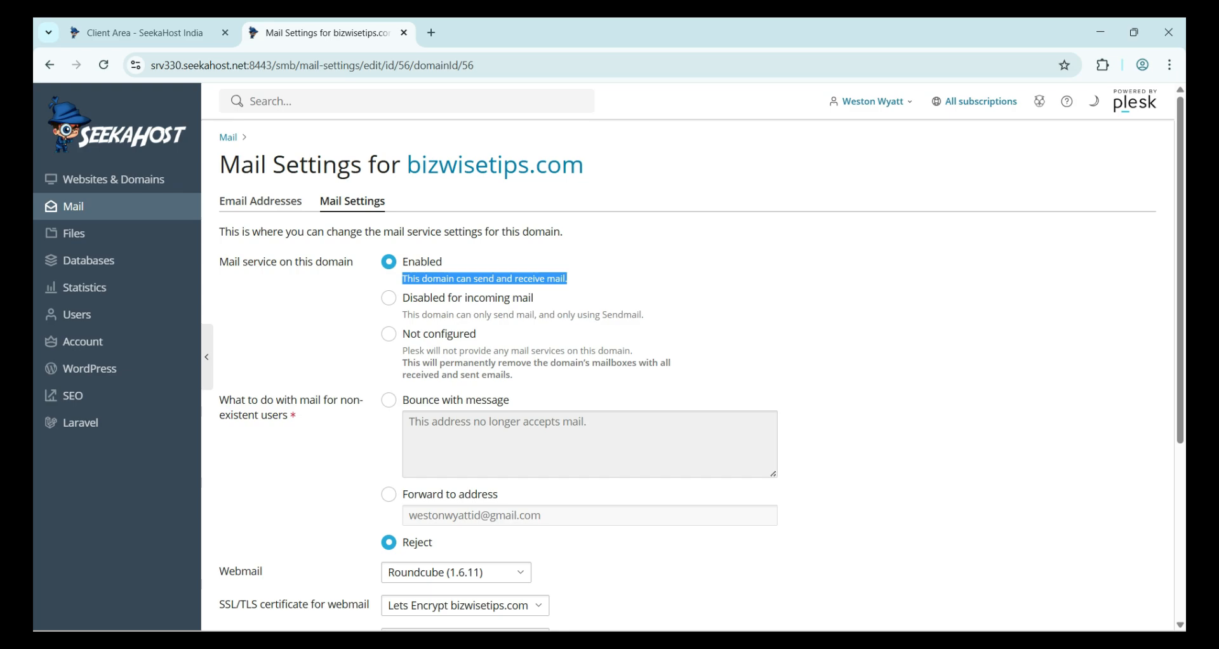
pyautogui.tripleClick(505, 315)
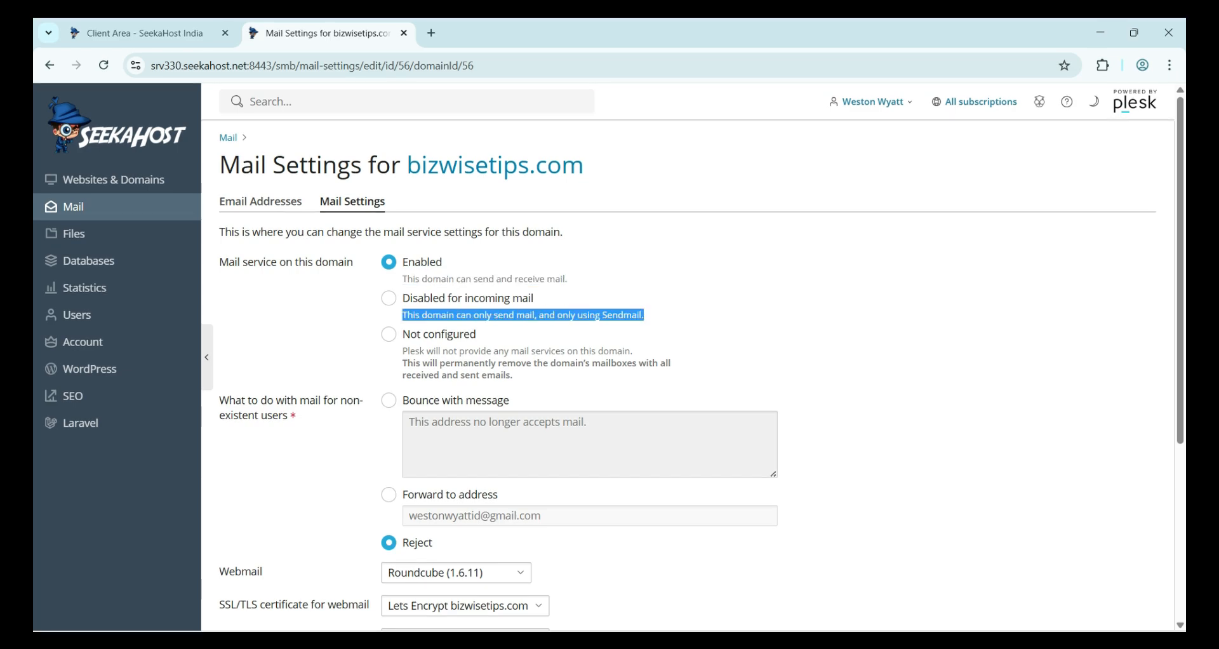
pyautogui.click(524, 316)
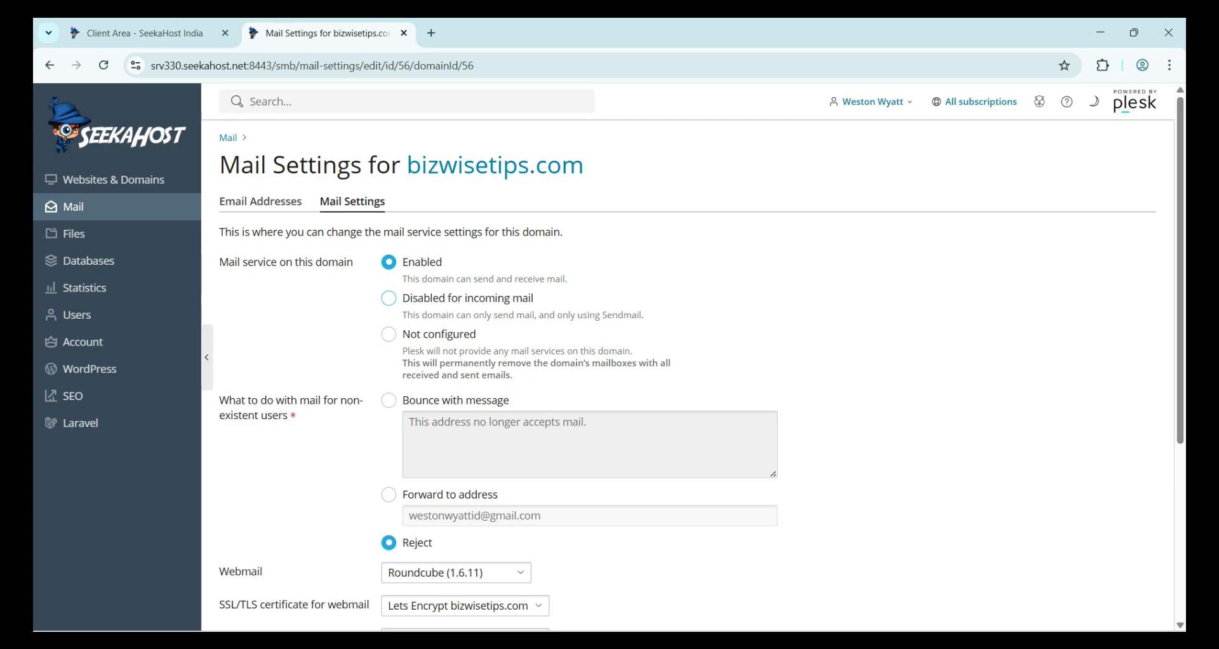
# - Try the disabled and not-configured mail service options, then restore mail service to Enabled
pyautogui.click(389, 298)
pyautogui.click(388, 334)
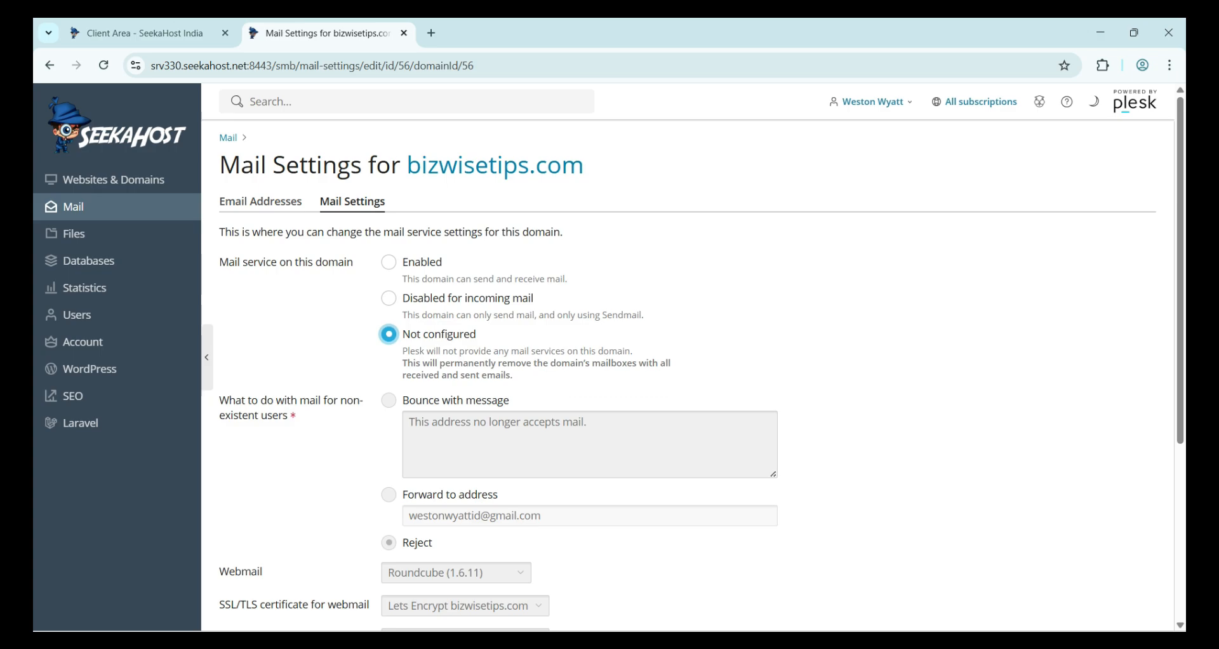
pyautogui.tripleClick(470, 375)
pyautogui.click(389, 261)
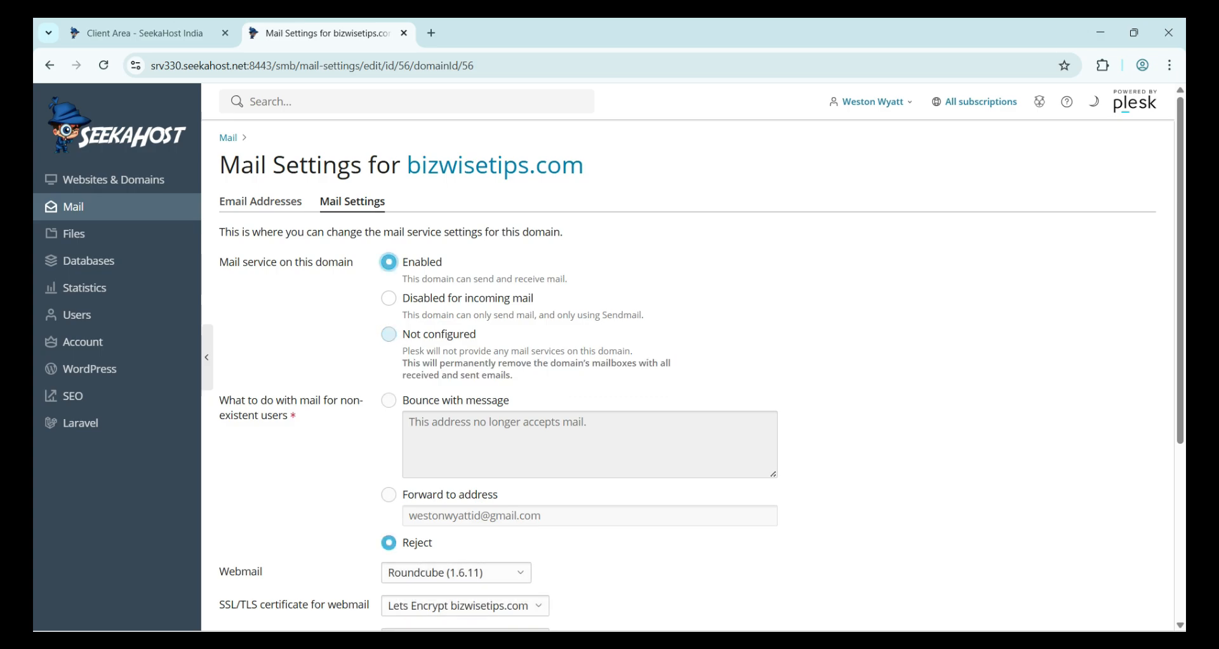
pyautogui.scroll(-1, 699, 374)
pyautogui.scroll(1, 699, 374)
pyautogui.scroll(-3, 692, 358)
pyautogui.scroll(2, 693, 358)
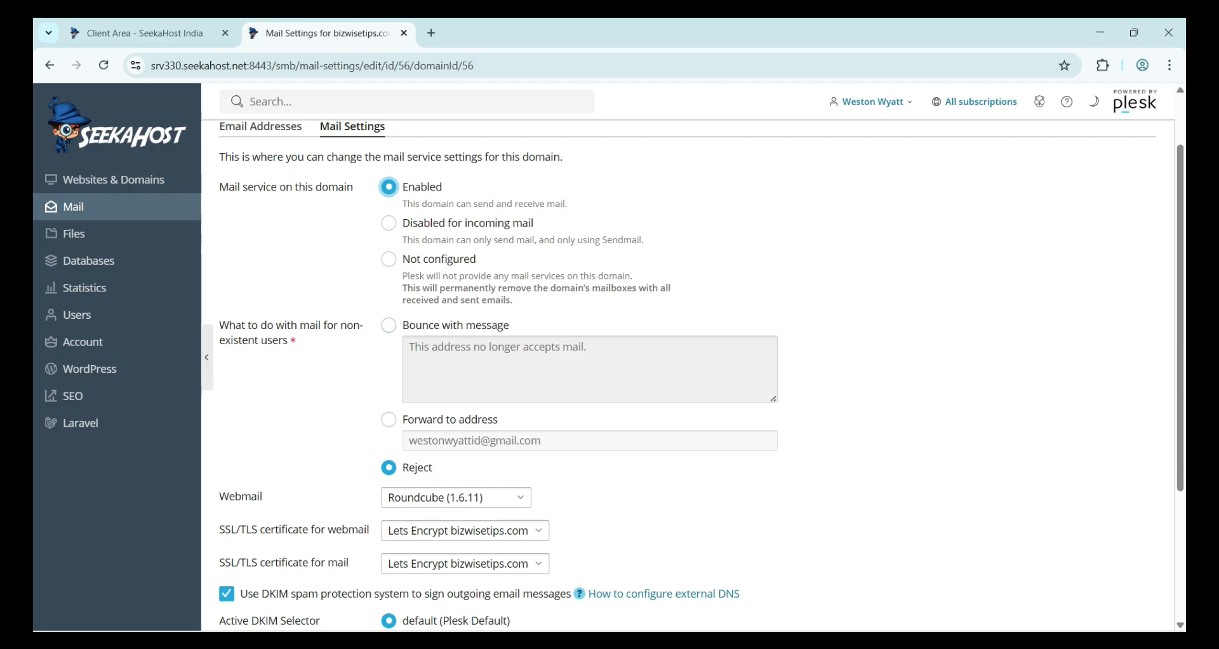
# - Try bounce and forward for mail to non-existent users, then set it back to Reject
pyautogui.moveTo(220, 325); pyautogui.dragTo(288, 341)
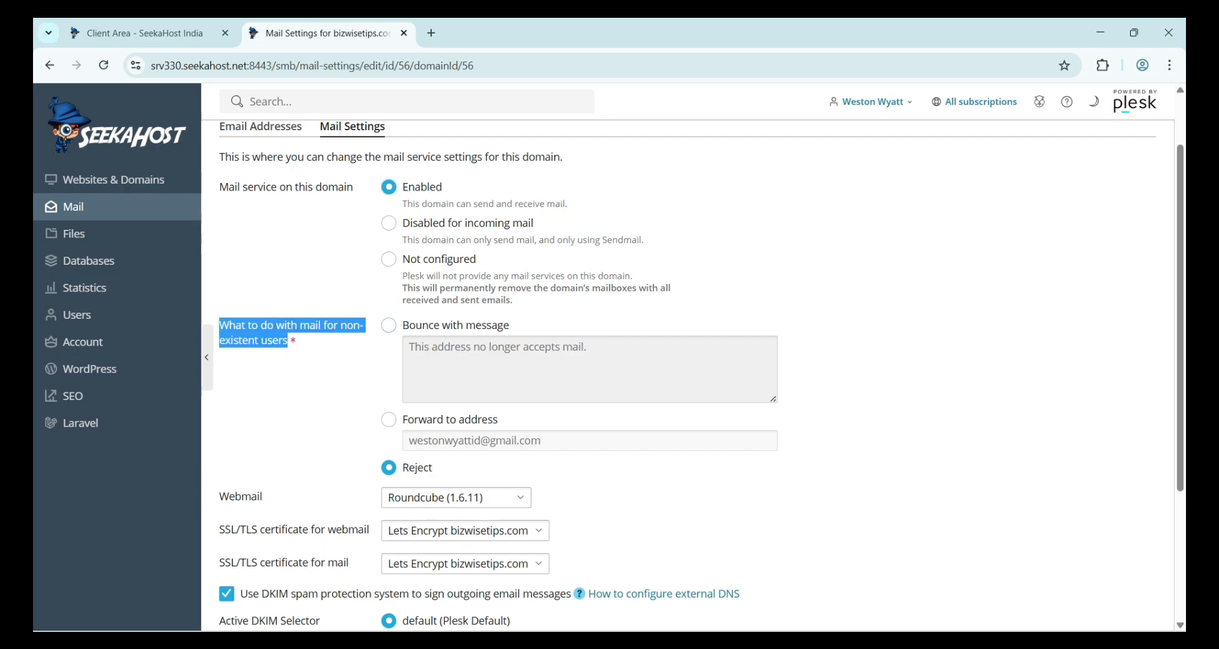
pyautogui.click(388, 325)
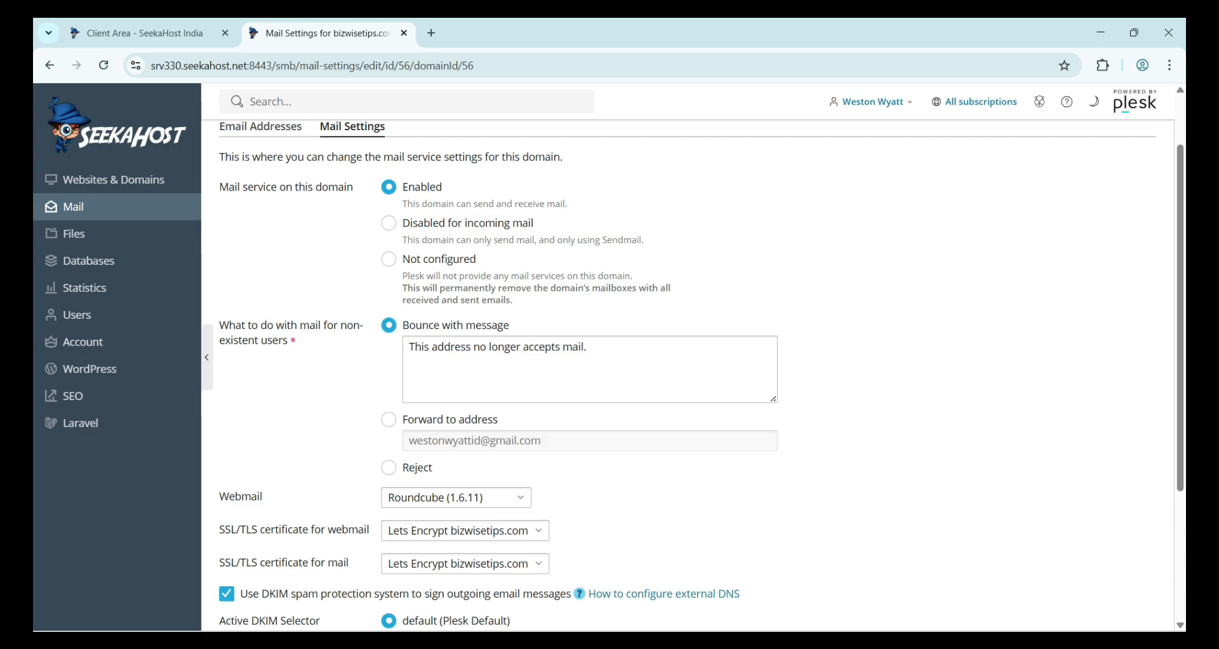
pyautogui.click(389, 419)
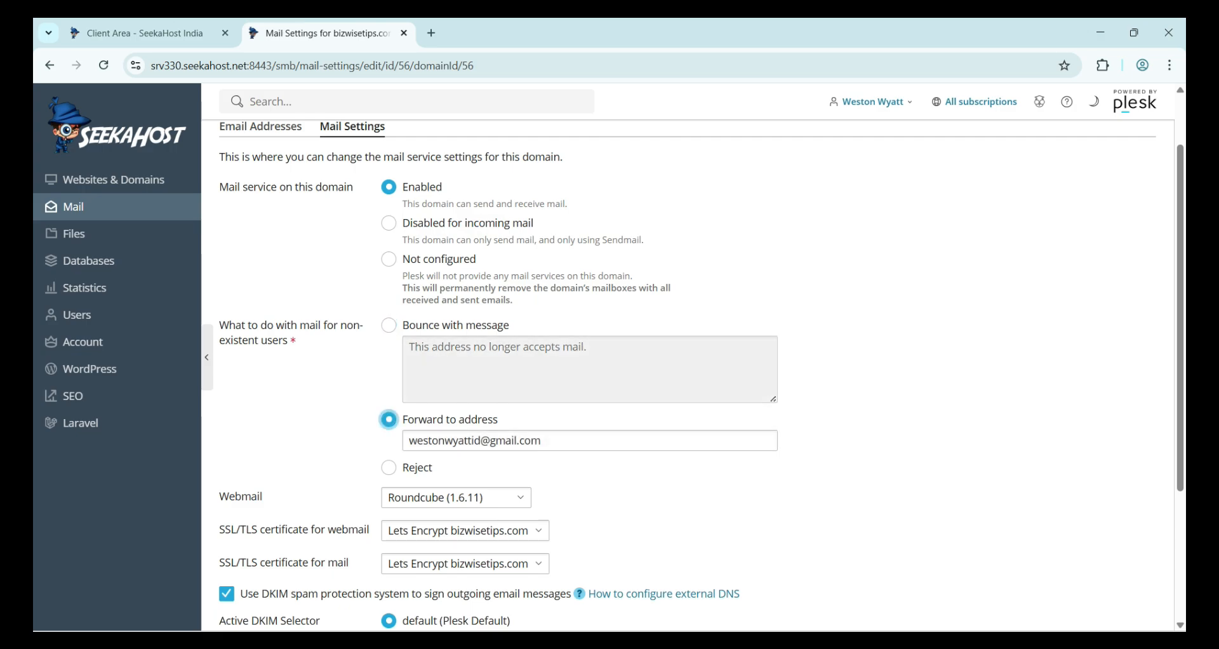
pyautogui.scroll(-3, 389, 419)
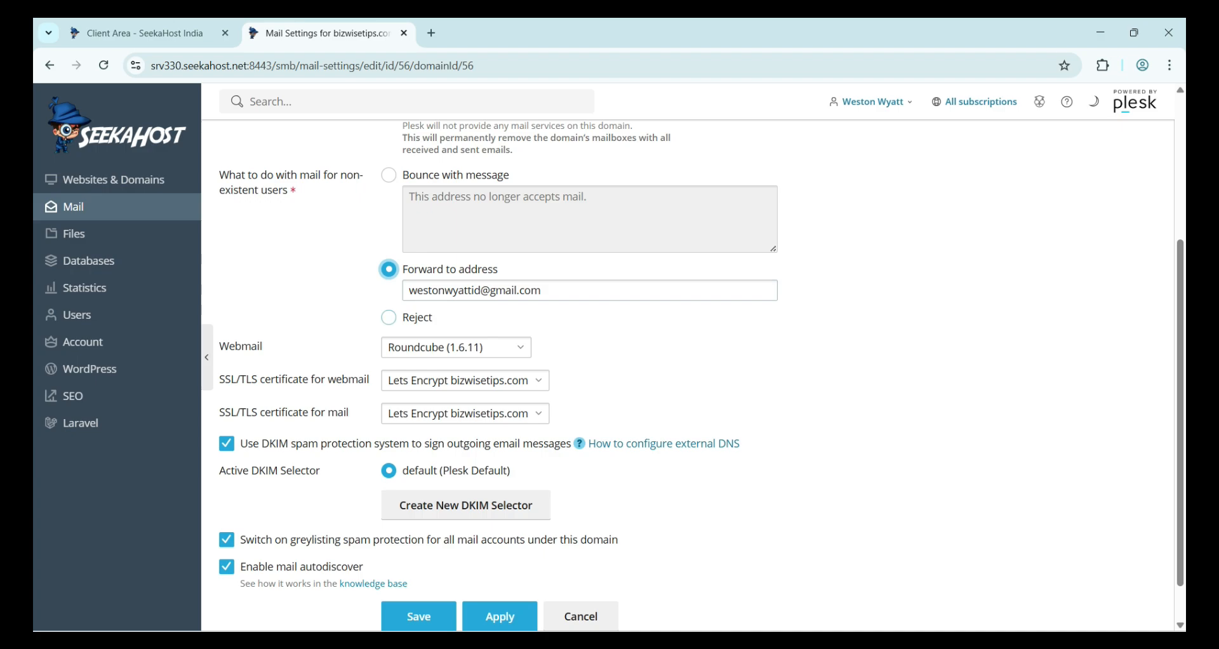
pyautogui.click(389, 317)
pyautogui.tripleClick(291, 190)
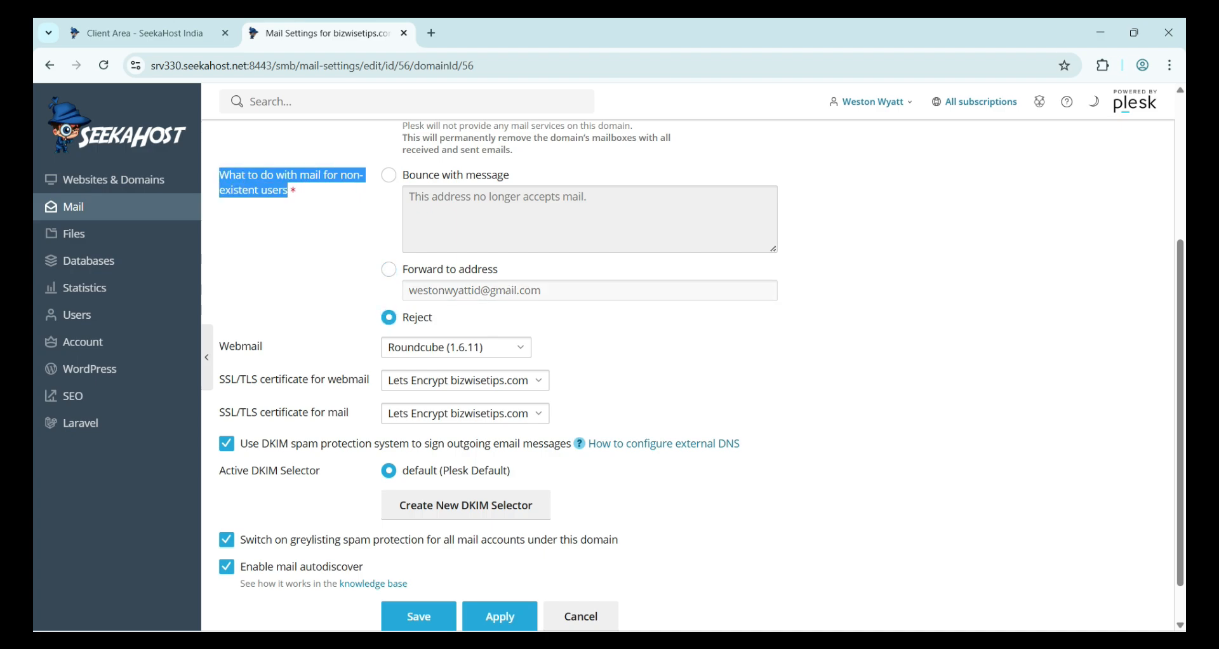
pyautogui.click(291, 190)
pyautogui.scroll(-1, 693, 375)
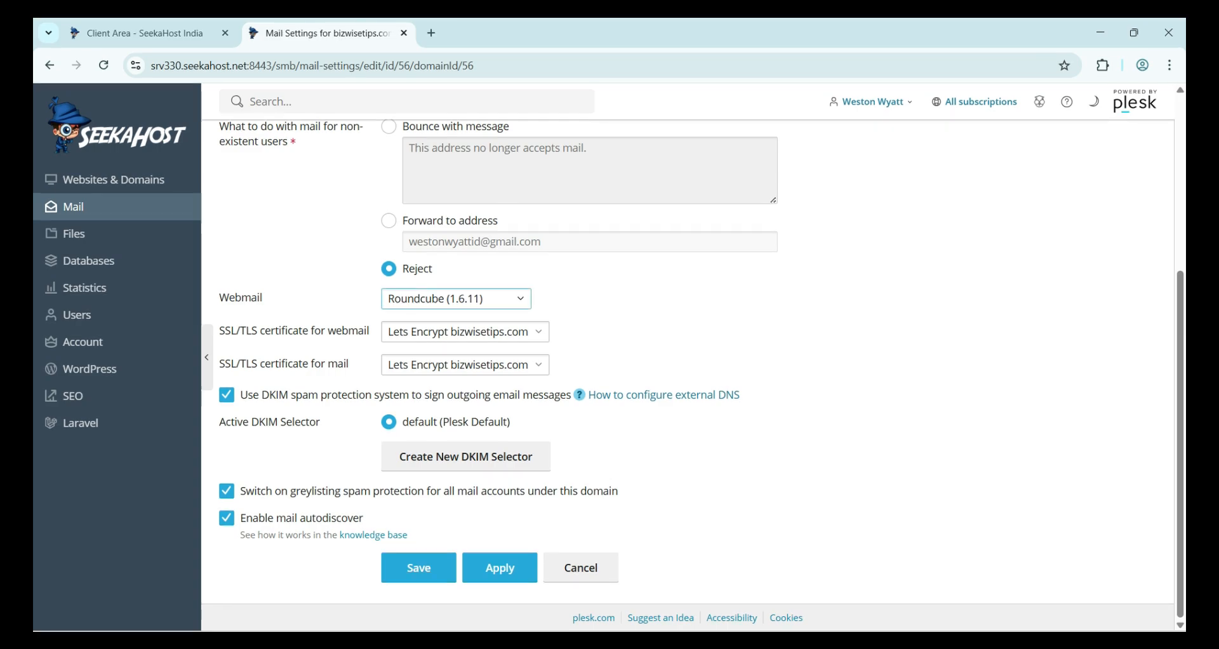
# - Switch bizwisetips.com webmail to Horde (5.2.23), apply it, and launch webmail for the testing mailbox
pyautogui.click(456, 299)
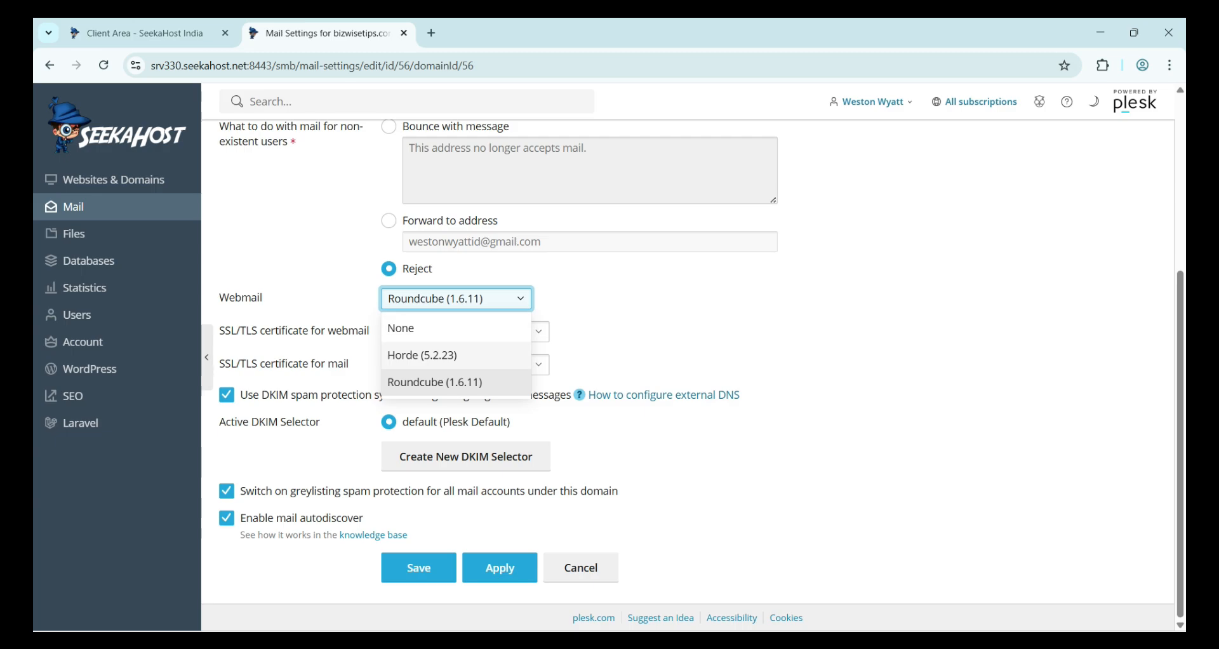
pyautogui.click(422, 355)
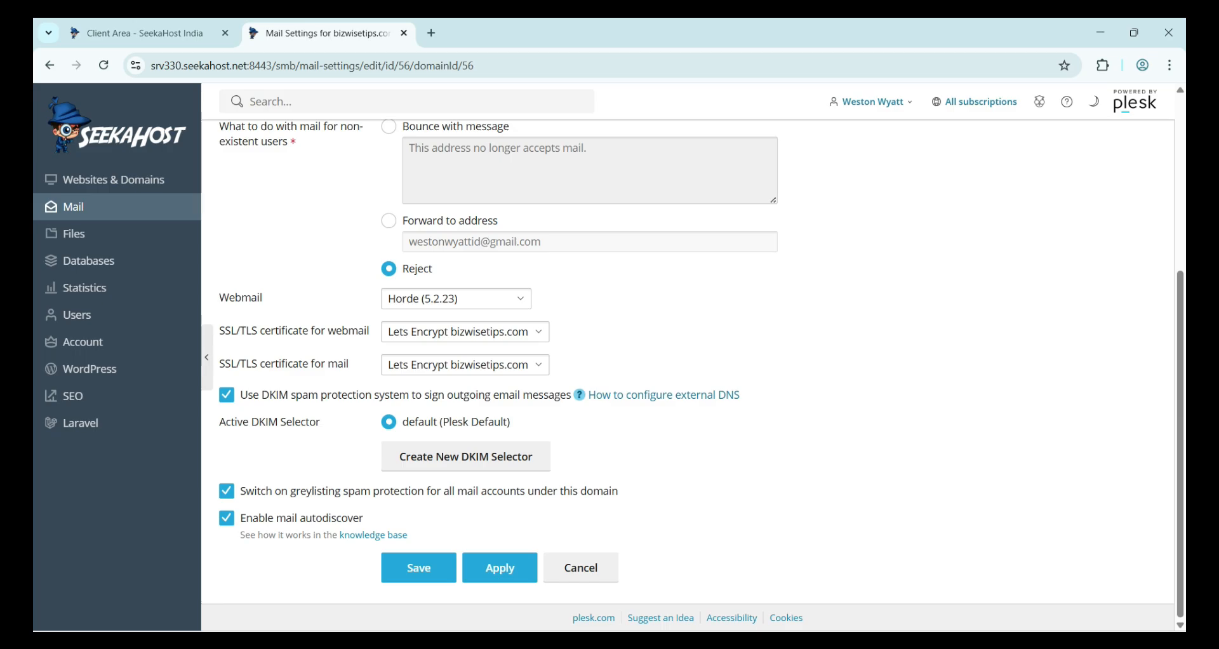
pyautogui.click(499, 568)
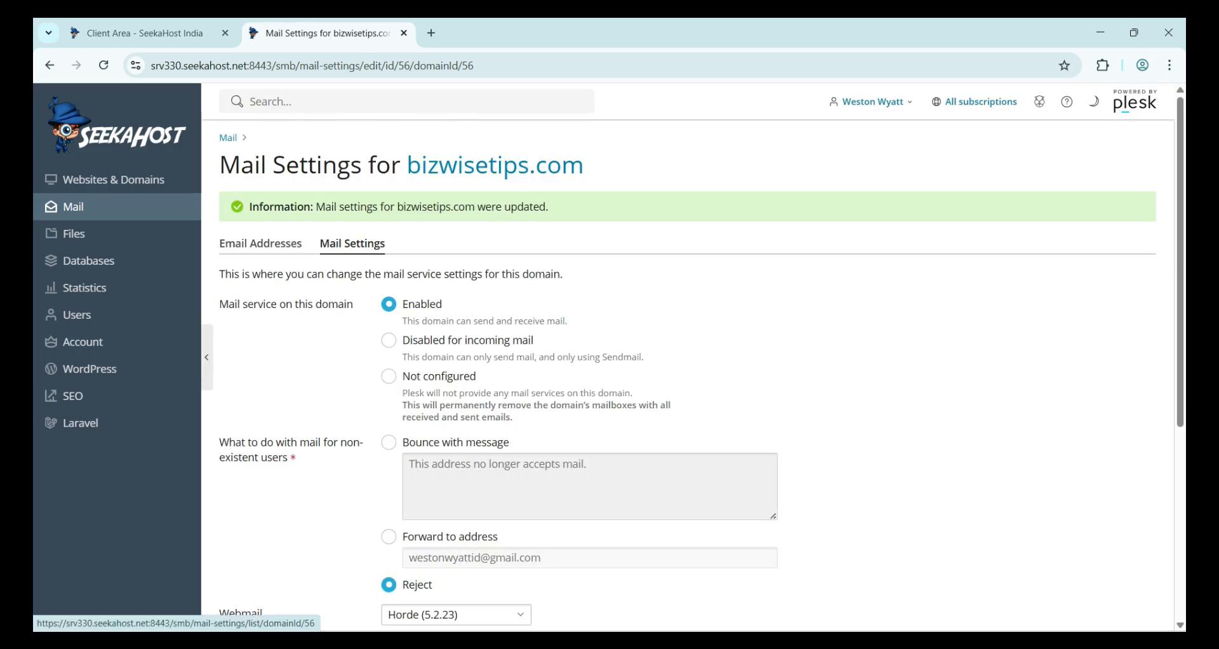
pyautogui.click(260, 244)
pyautogui.click(1113, 393)
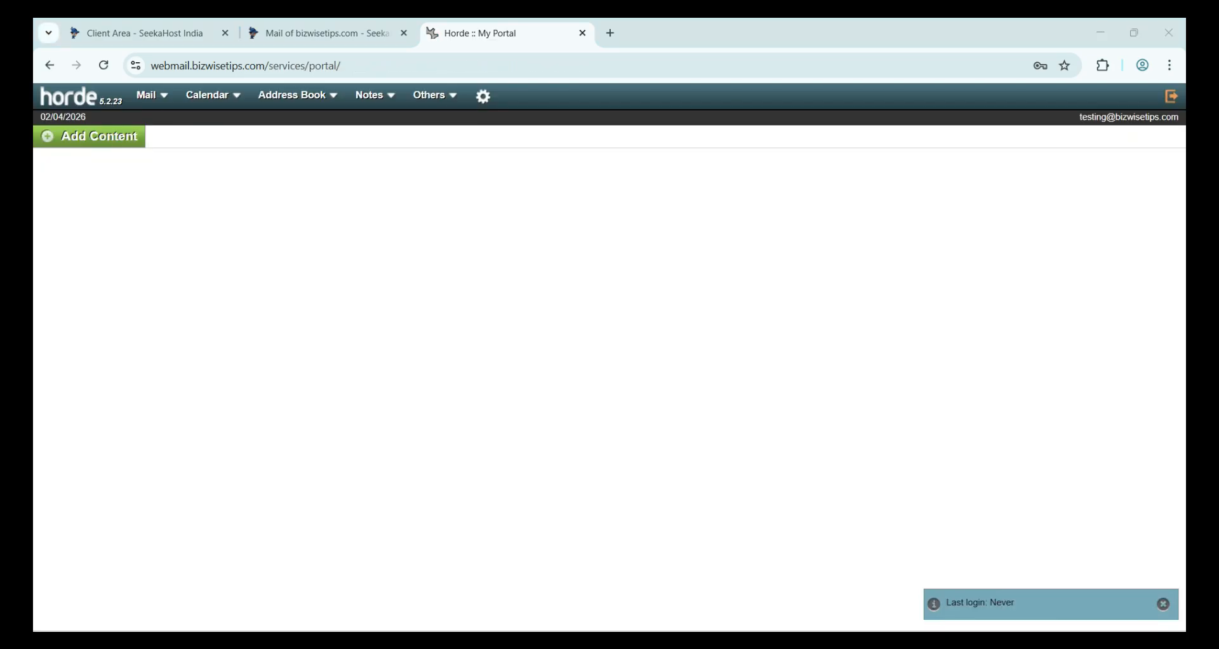
# - Check Horde's mail search page and the empty Inbox, Drafts and Sent folders, then close Horde
pyautogui.moveTo(147, 95)
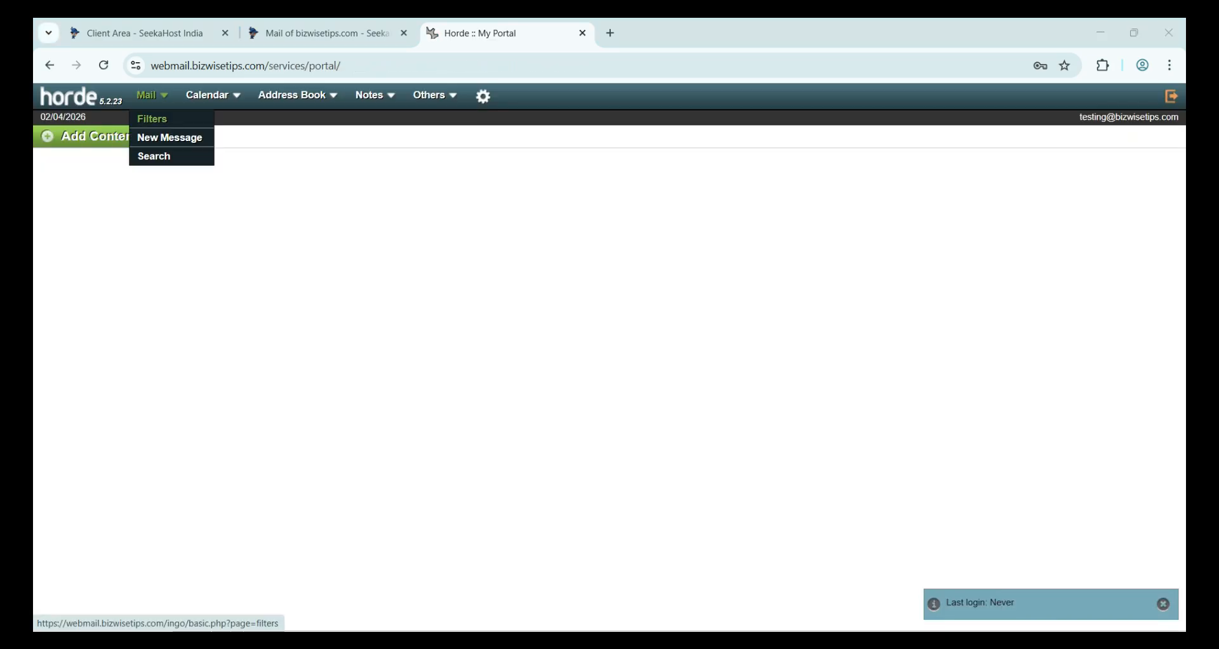
pyautogui.click(154, 156)
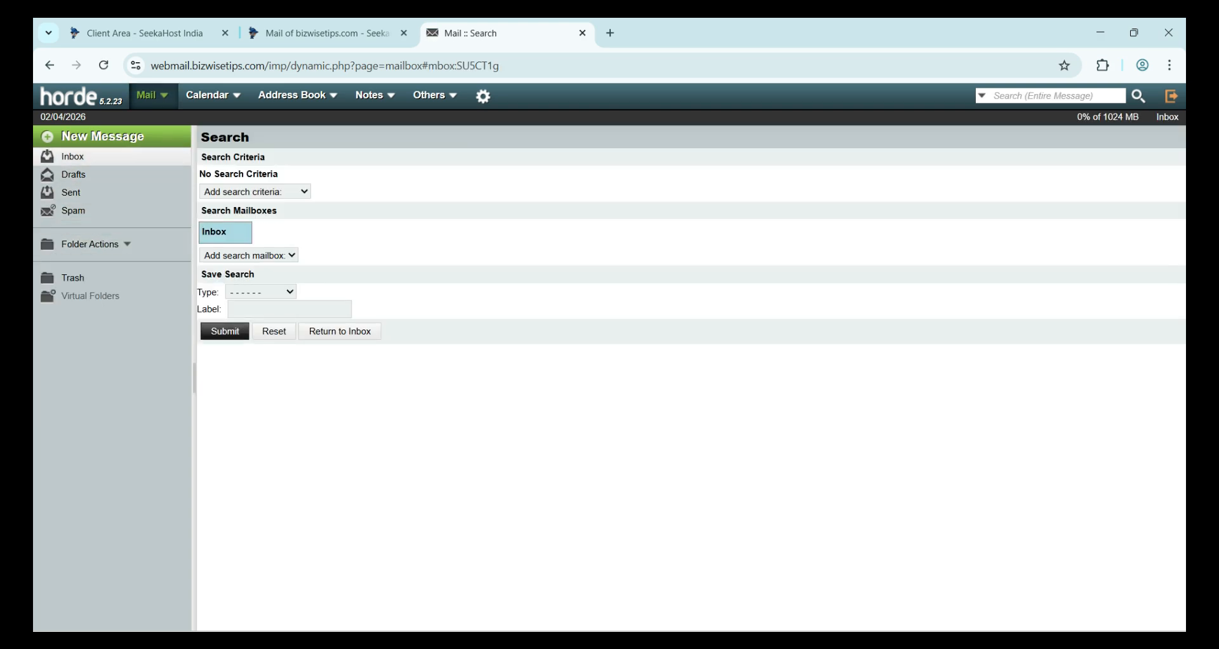
pyautogui.click(72, 157)
pyautogui.click(73, 175)
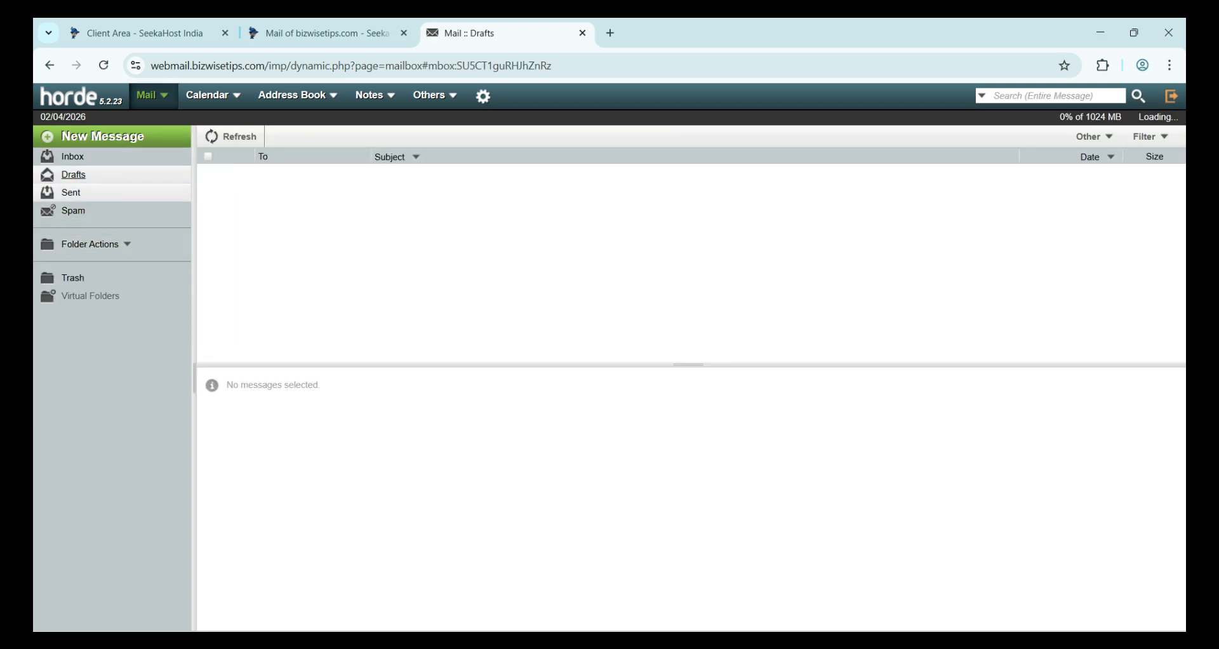
pyautogui.click(71, 193)
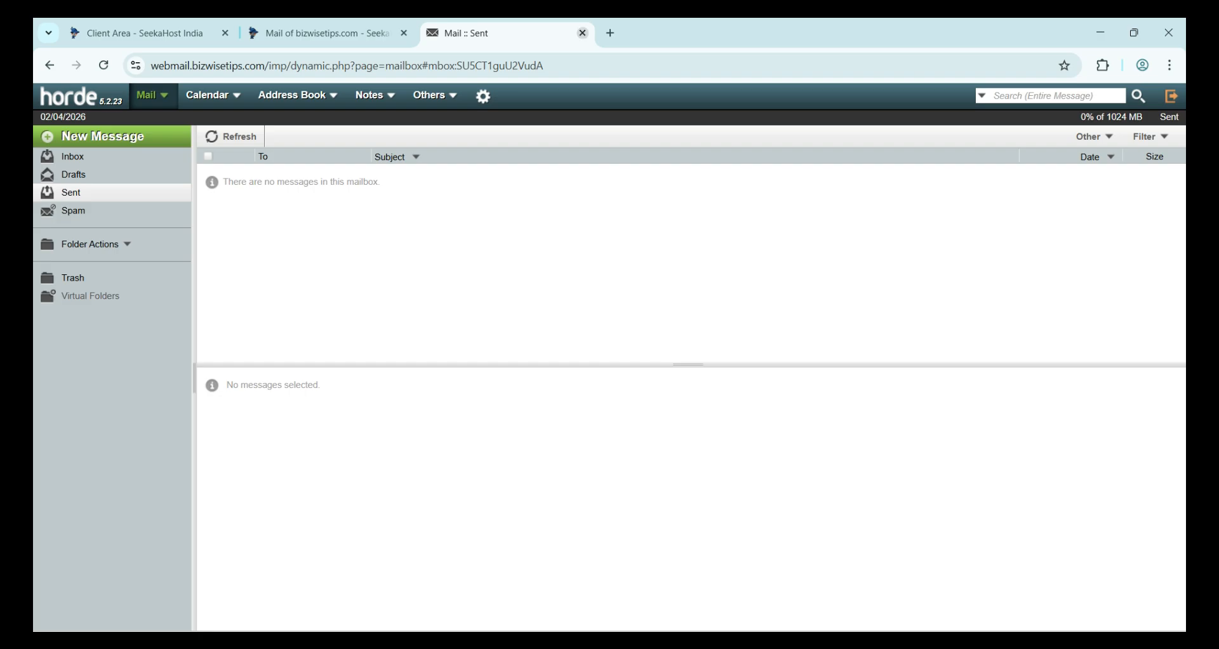
pyautogui.click(583, 33)
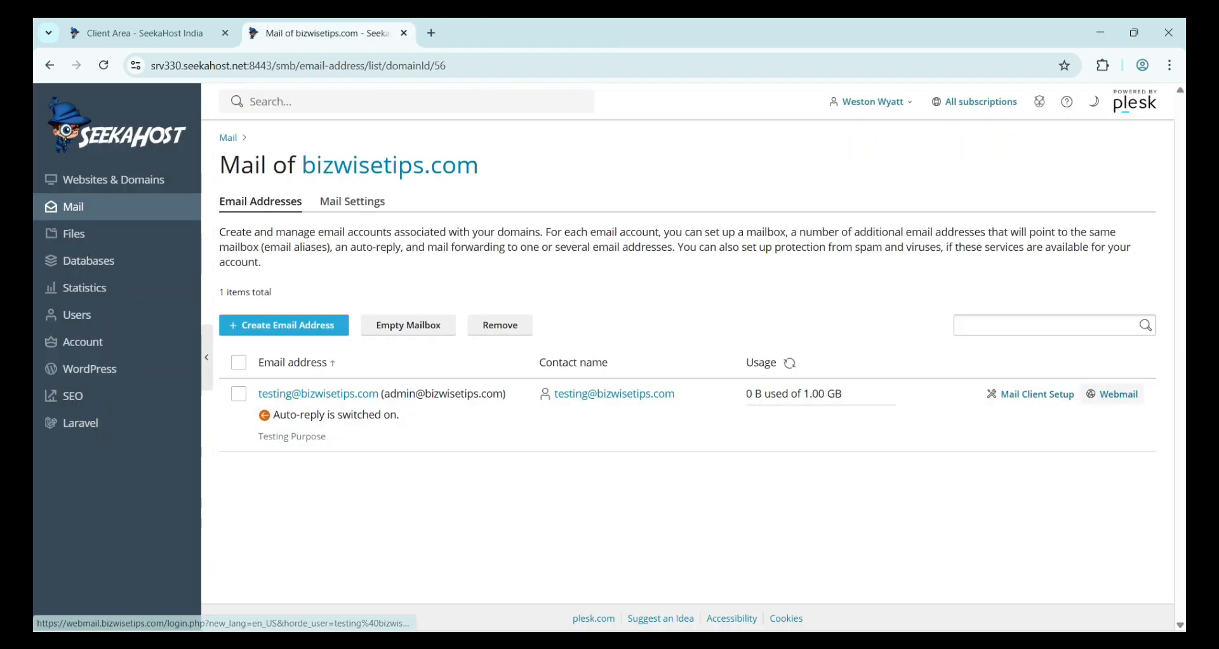